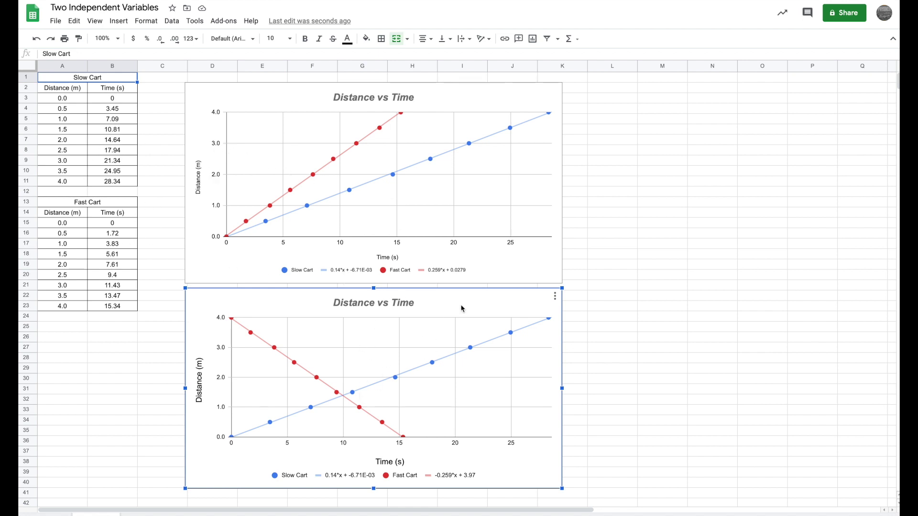
- Remove both old Distance vs Time charts and select the Slow Cart time values
{"action": "key", "text": "ctrl+z"}
{"action": "key", "text": "ctrl+z"}
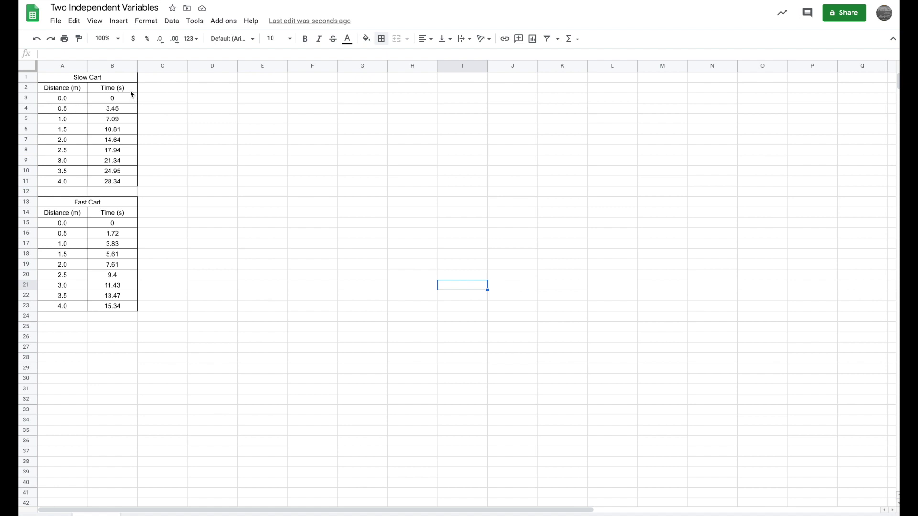
{"action": "left_click_drag", "start_coordinate": [130, 90], "coordinate": [129, 186]}
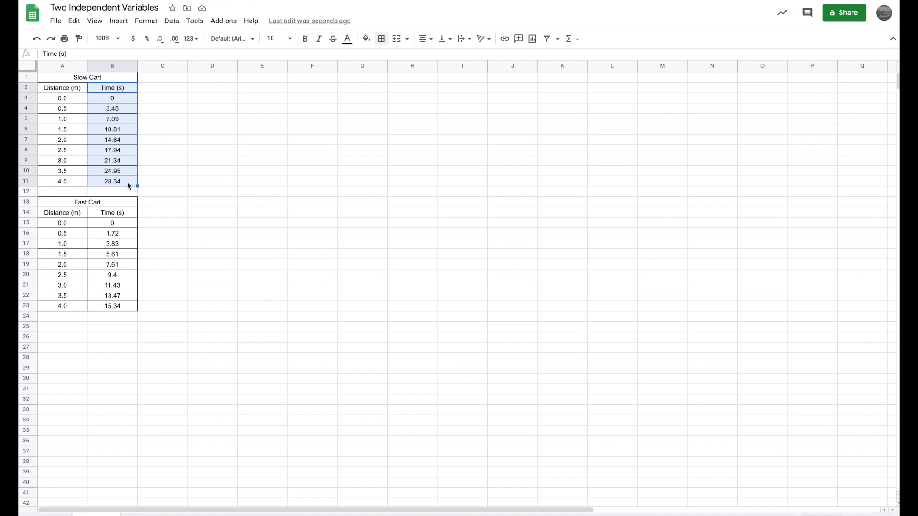
- Copy the Slow Cart times with their Time (s) heading into column D starting at D2
{"action": "key", "text": "ctrl+c"}
{"action": "left_click", "coordinate": [223, 91]}
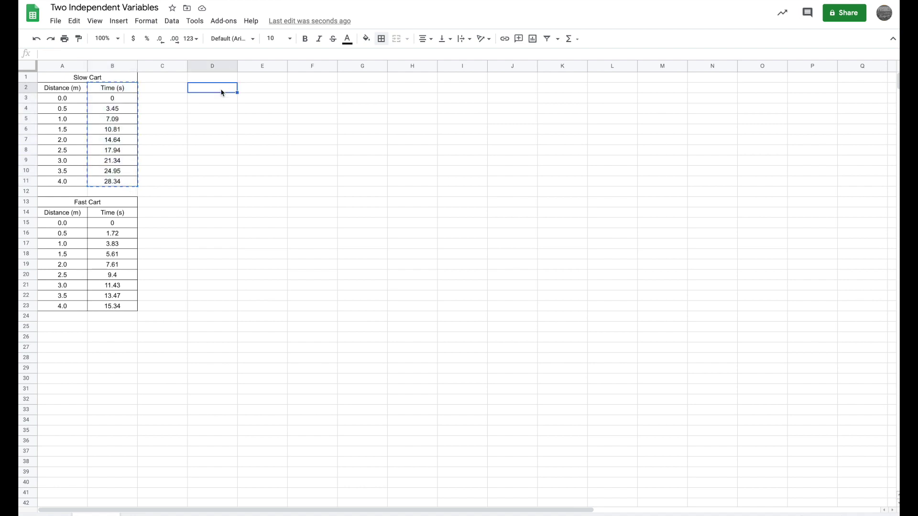
{"action": "key", "text": "ctrl+v"}
{"action": "left_click", "coordinate": [196, 227]}
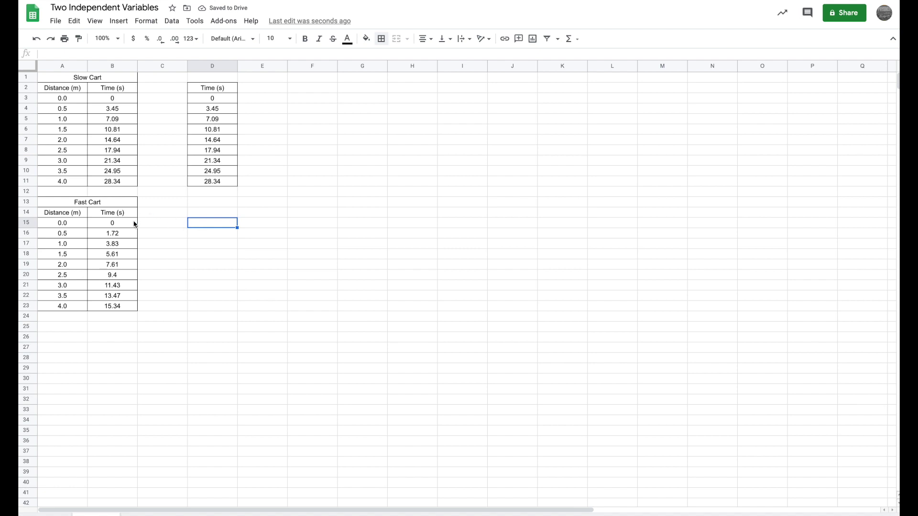
- Paste the Fast Cart times 0 to 15.34 into D12:D20 below the slow times
{"action": "left_click_drag", "start_coordinate": [134, 224], "coordinate": [128, 309]}
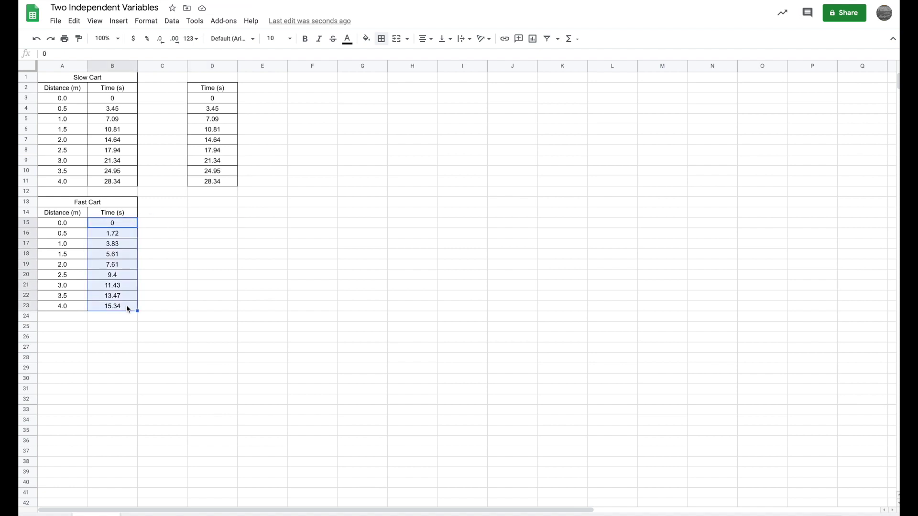
{"action": "left_click", "coordinate": [209, 192]}
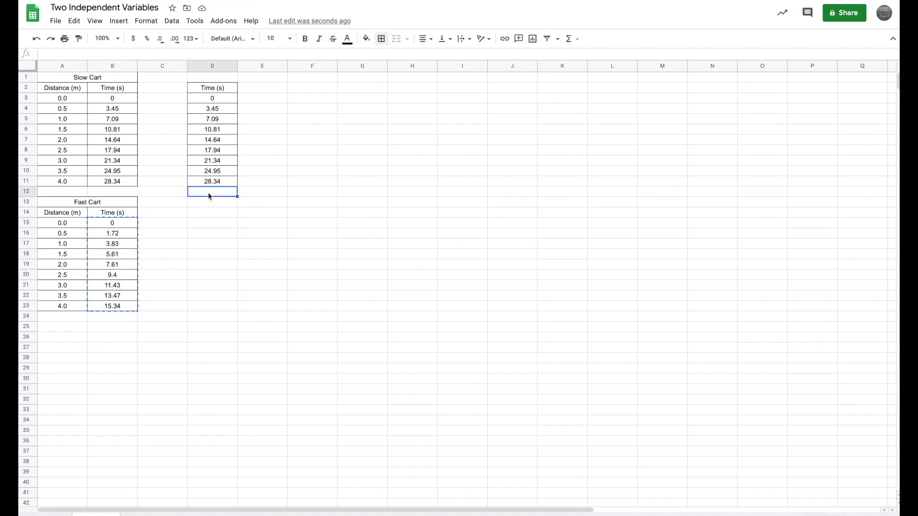
{"action": "key", "text": "ctrl+v"}
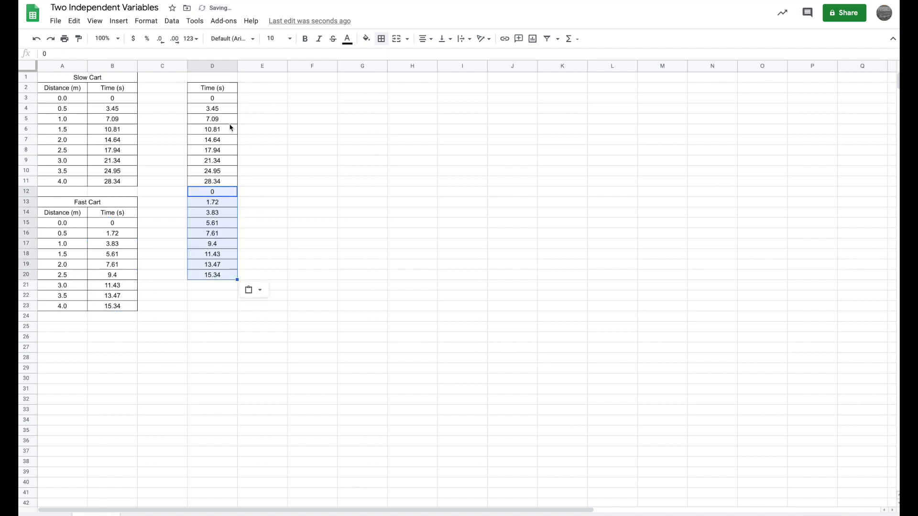
{"action": "left_click", "coordinate": [218, 88]}
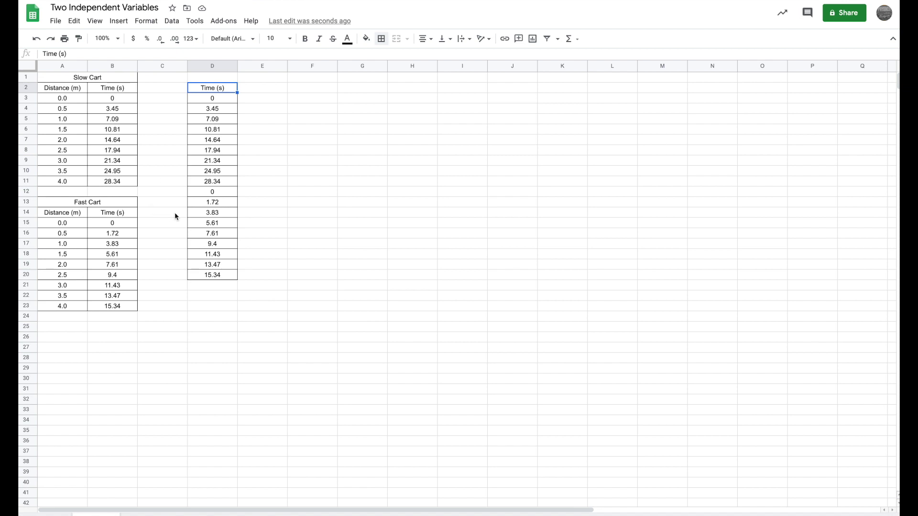
{"action": "left_click", "coordinate": [273, 90]}
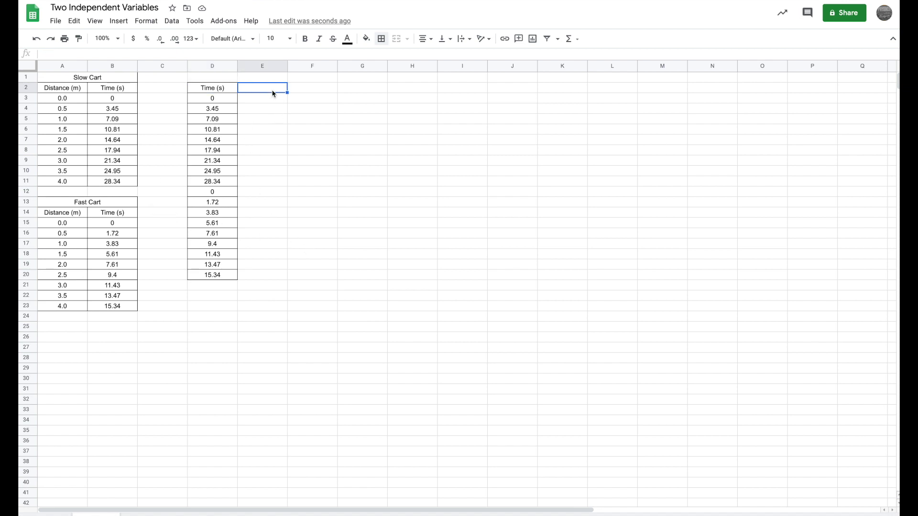
- Enter Slow Cart in E2 and Fast Cart in F2, and give both headings all borders
{"action": "type", "text": "Slow Cart"}
{"action": "left_click", "coordinate": [329, 91]}
{"action": "type", "text": "Fa"}
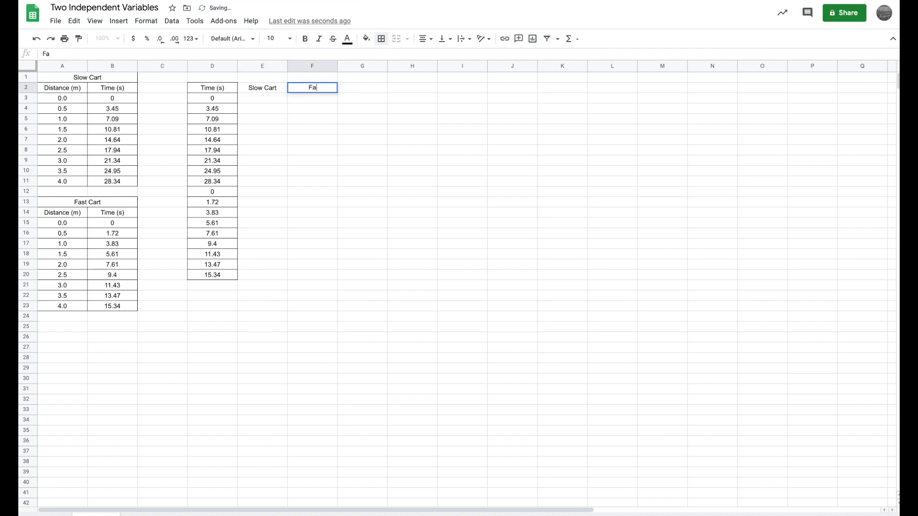
{"action": "type", "text": "st Cart"}
{"action": "left_click_drag", "start_coordinate": [286, 95], "coordinate": [307, 92]}
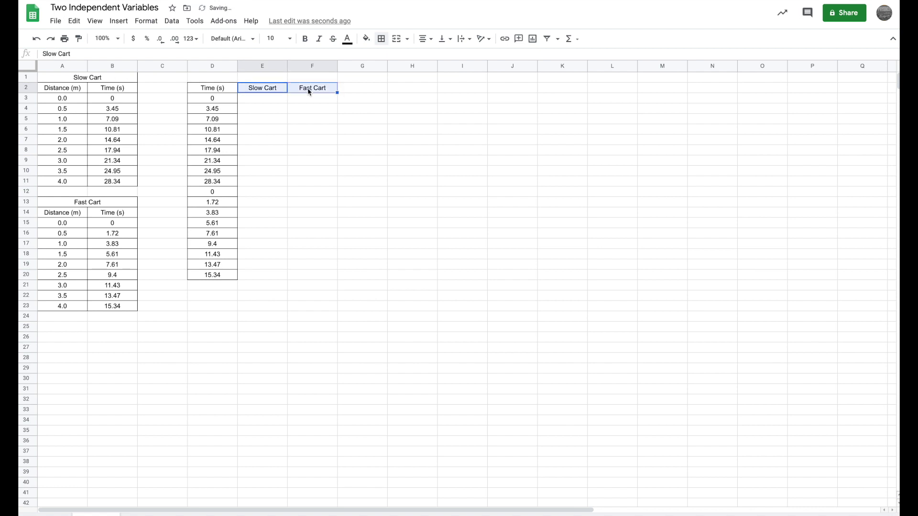
{"action": "left_click", "coordinate": [382, 39]}
{"action": "left_click", "coordinate": [385, 58]}
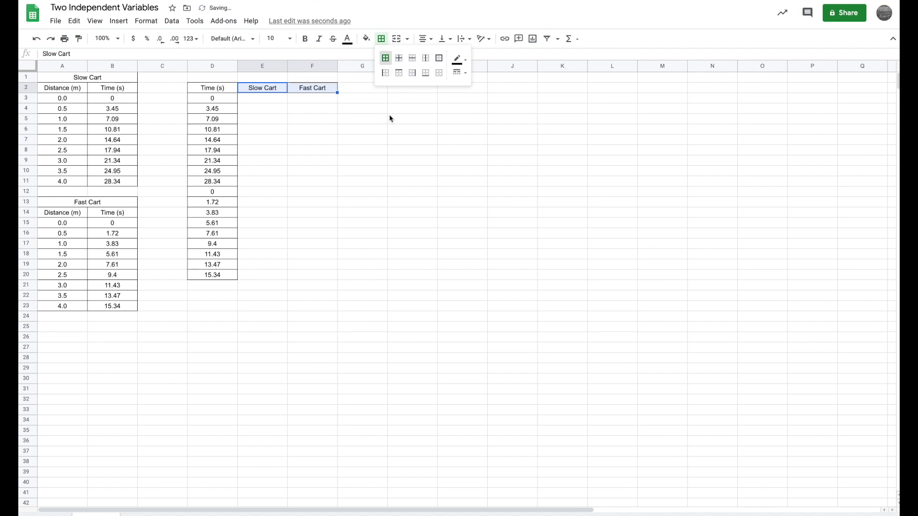
{"action": "left_click", "coordinate": [382, 141]}
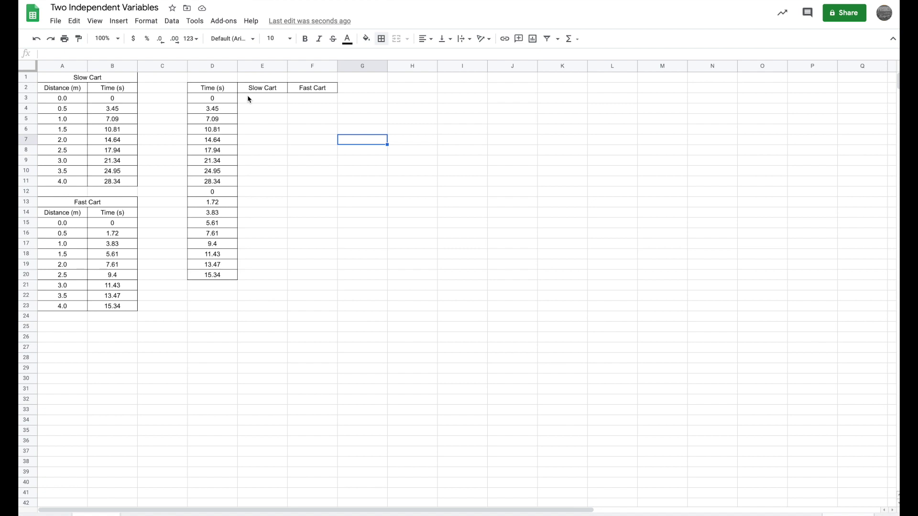
{"action": "left_click_drag", "start_coordinate": [61, 98], "coordinate": [63, 181]}
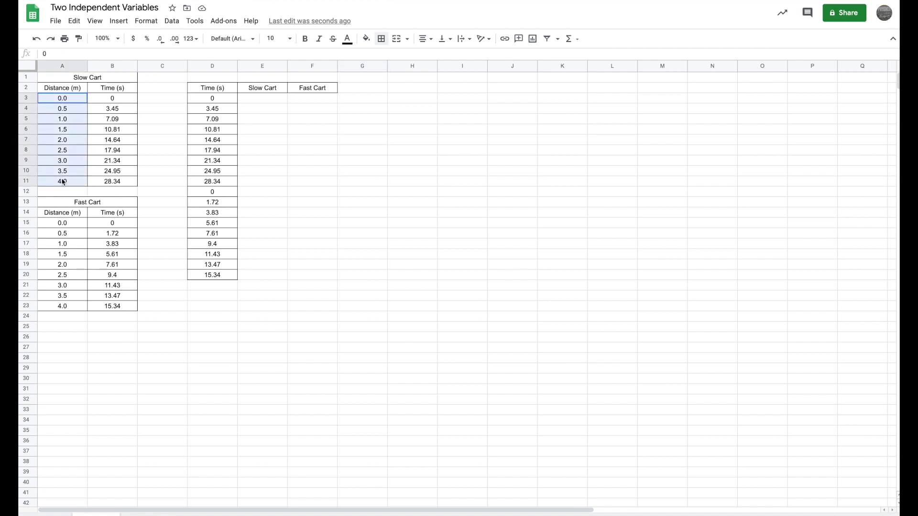
- Copy the Slow Cart distances 0.0–4.0 into E3:E11
{"action": "key", "text": "ctrl+c"}
{"action": "left_click", "coordinate": [258, 98]}
{"action": "key", "text": "ctrl+v"}
{"action": "left_click", "coordinate": [363, 183]}
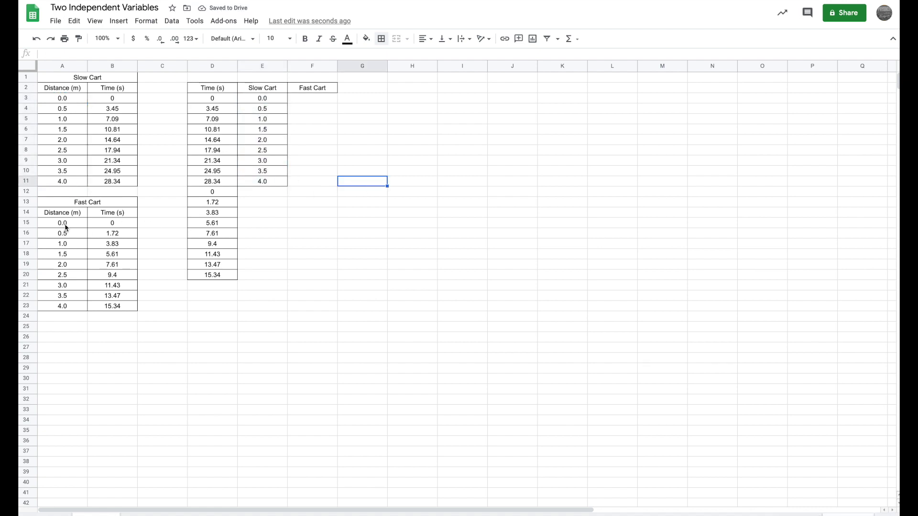
- Copy the Fast Cart distances 0.0–4.0 into F12:F20 beside the fast times
{"action": "left_click_drag", "start_coordinate": [66, 228], "coordinate": [58, 309]}
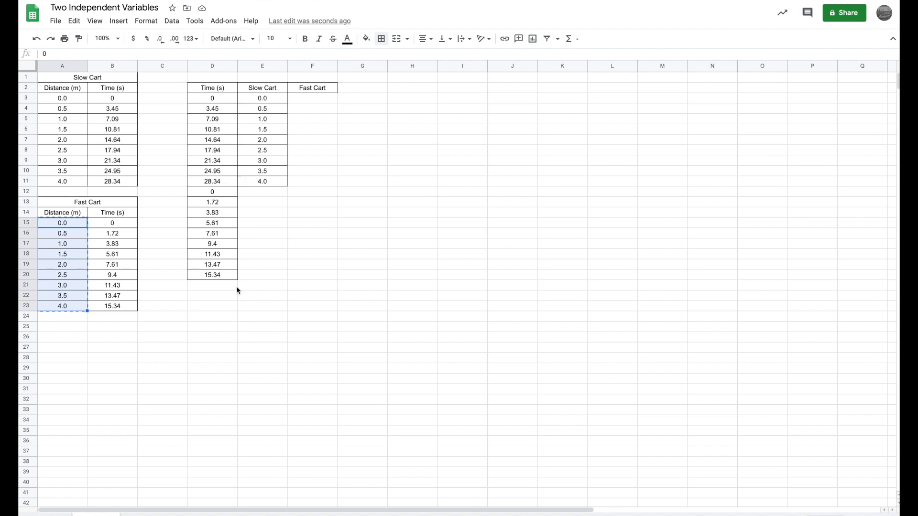
{"action": "left_click", "coordinate": [329, 195]}
{"action": "key", "text": "ctrl+v"}
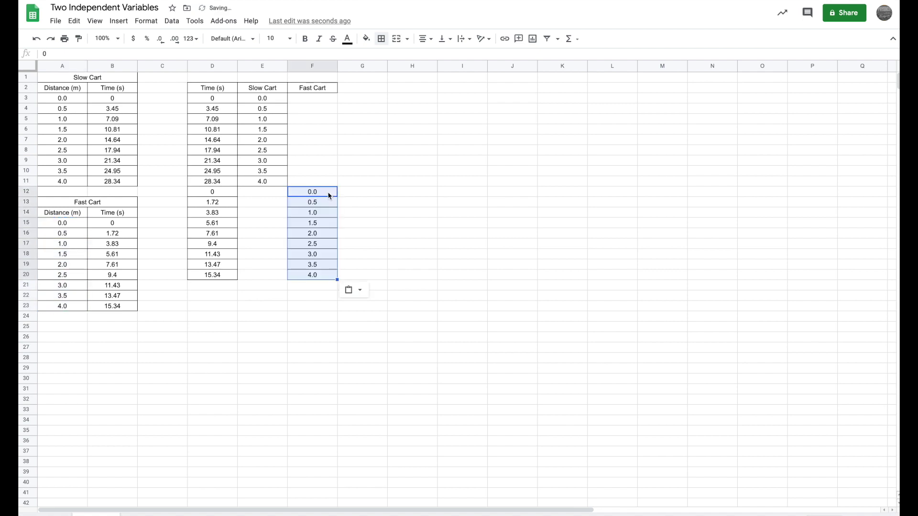
{"action": "left_click", "coordinate": [379, 239]}
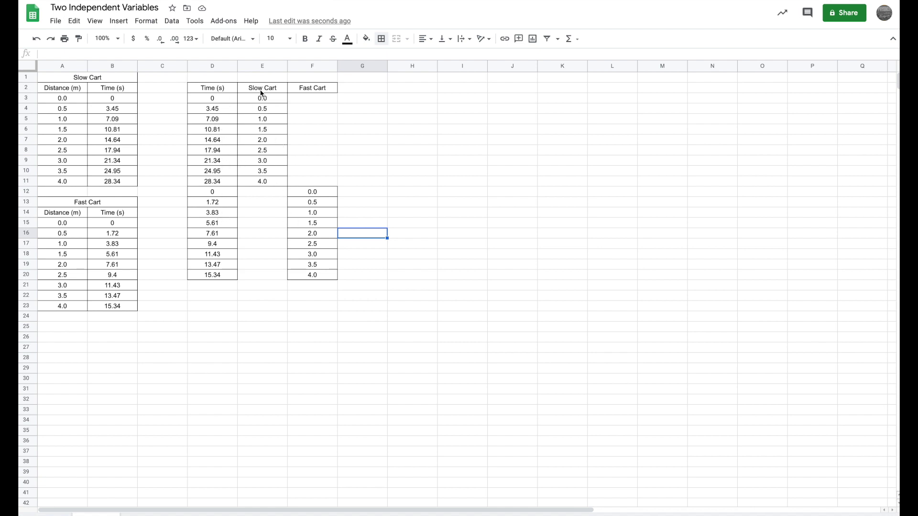
{"action": "left_click", "coordinate": [369, 160]}
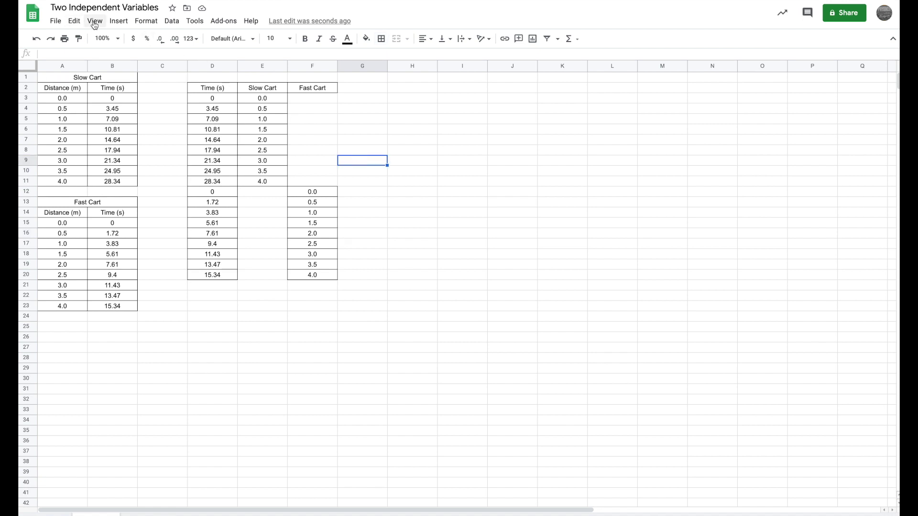
- Insert a chart, move and enlarge it beside the tables, and make it a Scatter chart
{"action": "left_click", "coordinate": [116, 22]}
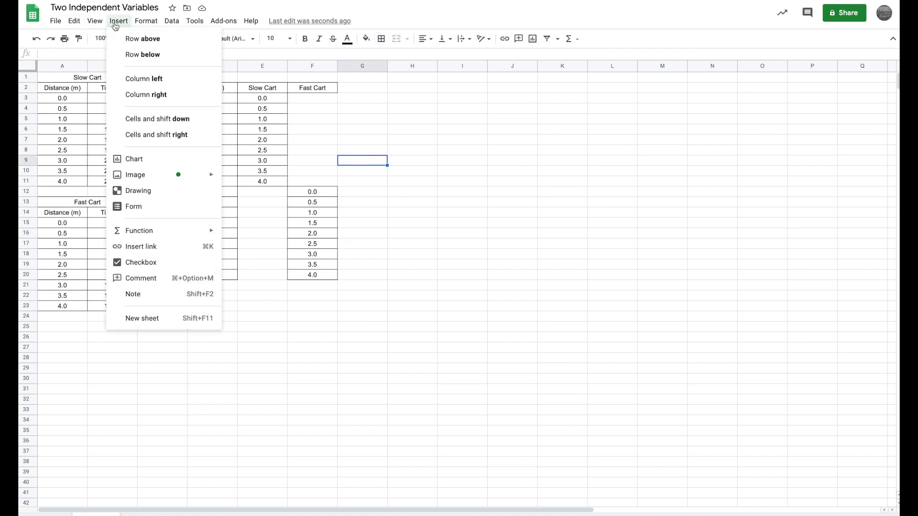
{"action": "left_click", "coordinate": [145, 159]}
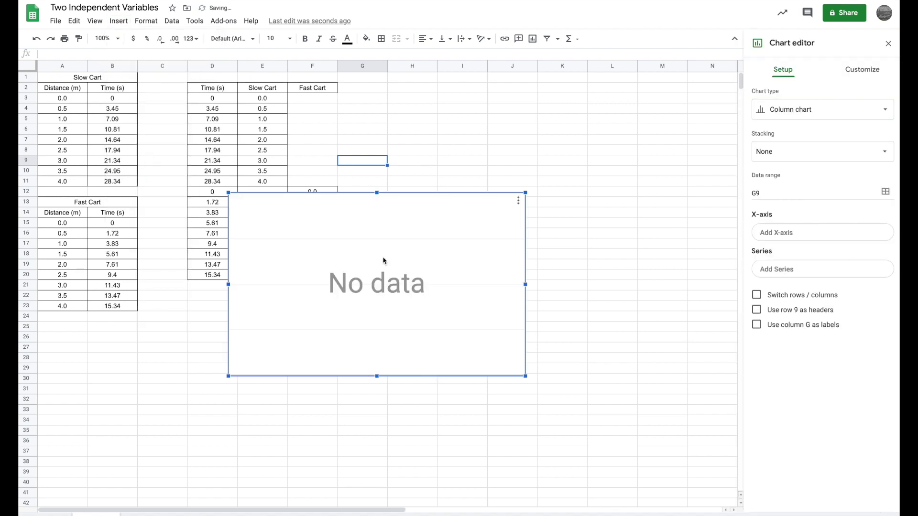
{"action": "left_click_drag", "start_coordinate": [374, 237], "coordinate": [494, 127]}
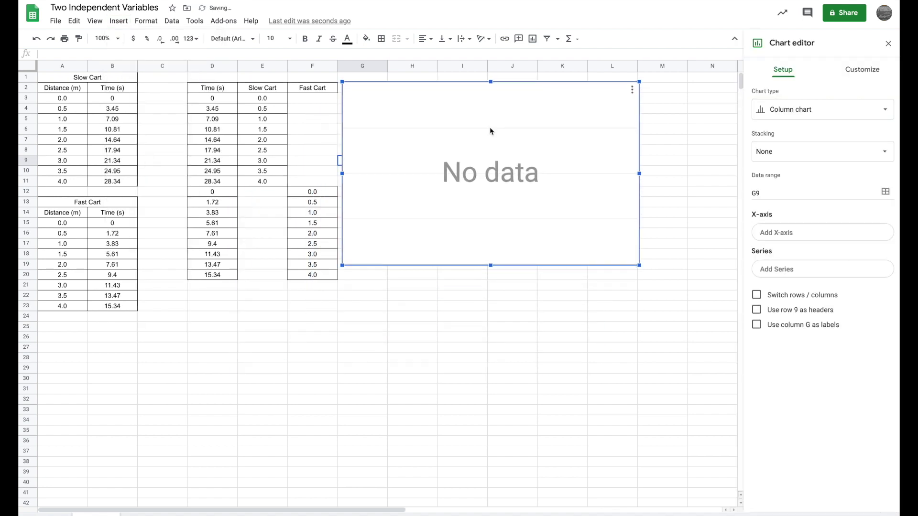
{"action": "left_click_drag", "start_coordinate": [639, 266], "coordinate": [656, 281]}
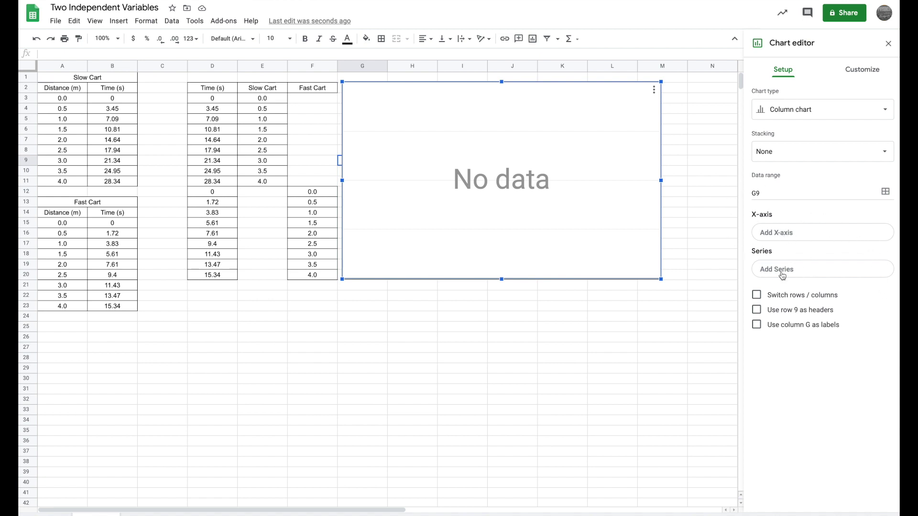
{"action": "left_click", "coordinate": [829, 113]}
{"action": "left_click", "coordinate": [778, 407]}
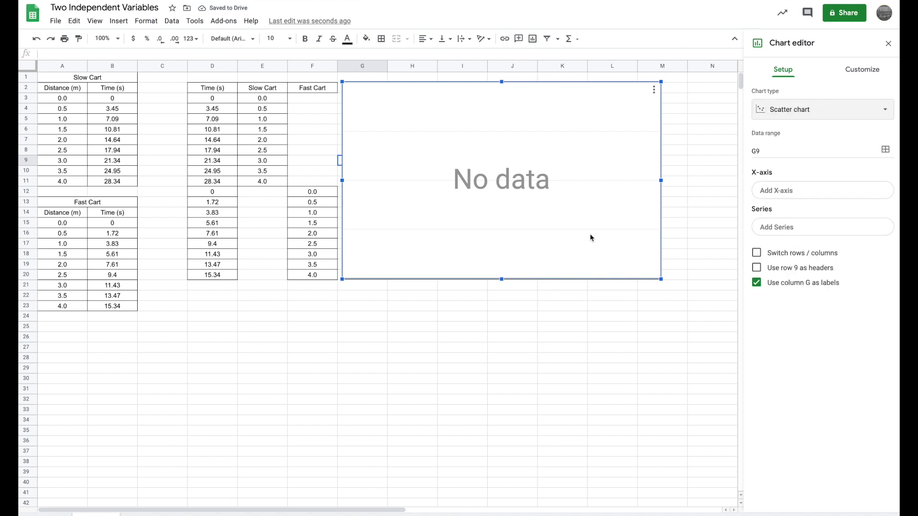
- Set the chart's x-axis to the combined Time (s) column D2:D20
{"action": "left_click", "coordinate": [800, 192]}
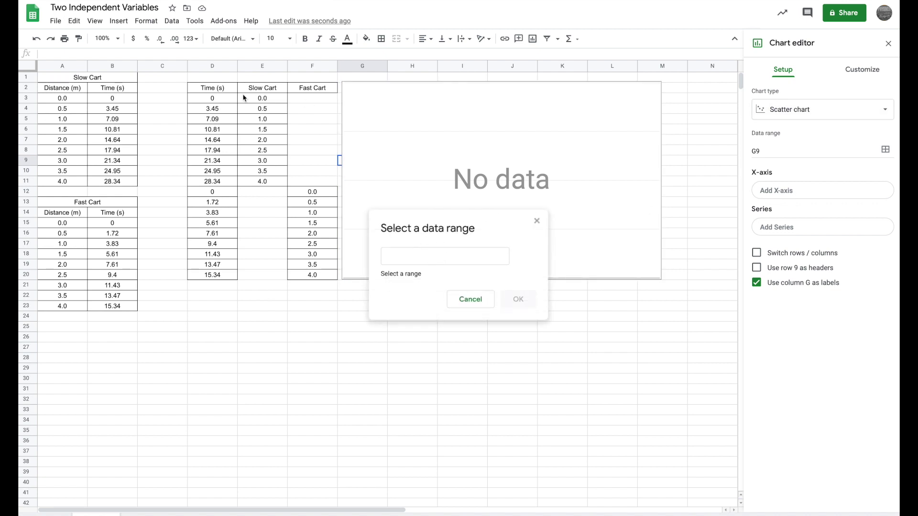
{"action": "left_click_drag", "start_coordinate": [231, 87], "coordinate": [221, 276]}
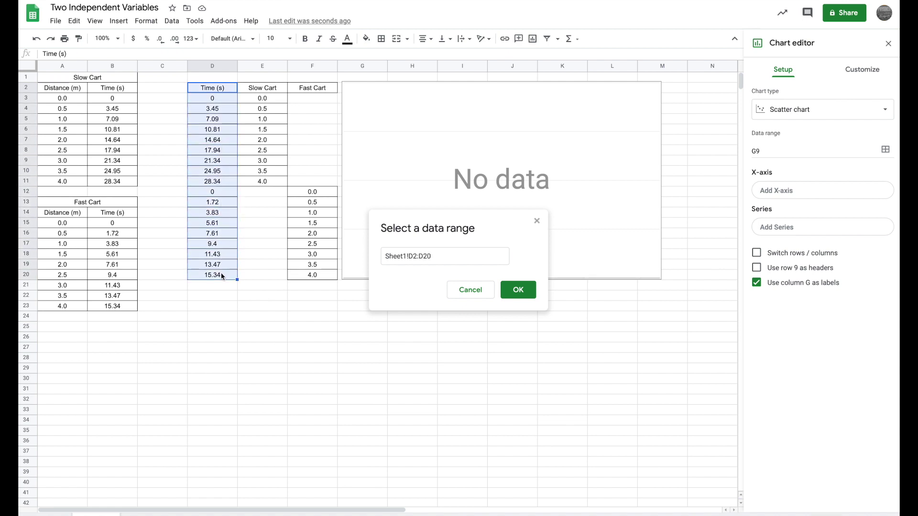
{"action": "left_click", "coordinate": [524, 291]}
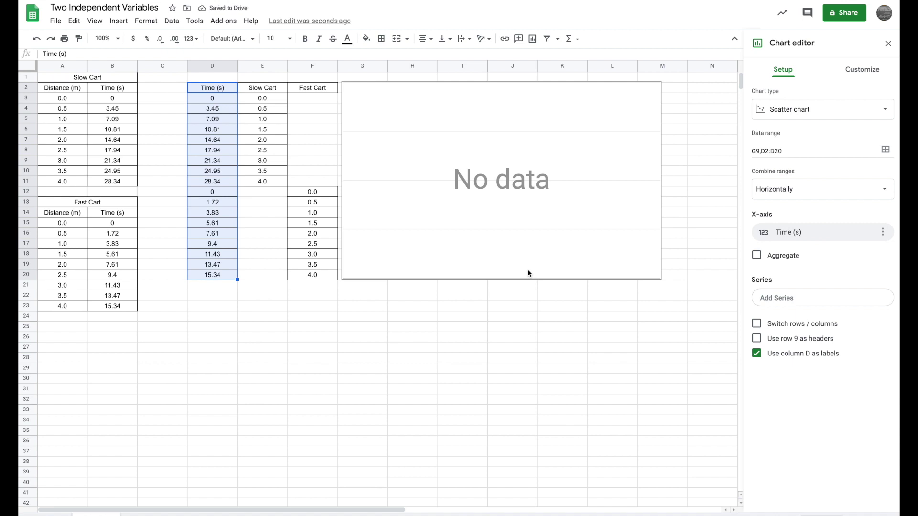
- Add the Slow Cart distances E2:E11 as a chart series
{"action": "left_click", "coordinate": [820, 299]}
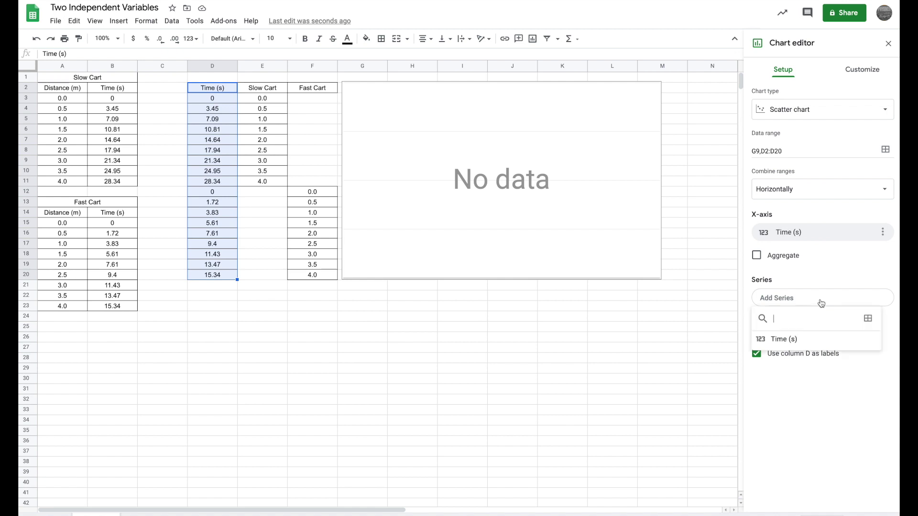
{"action": "left_click", "coordinate": [867, 319]}
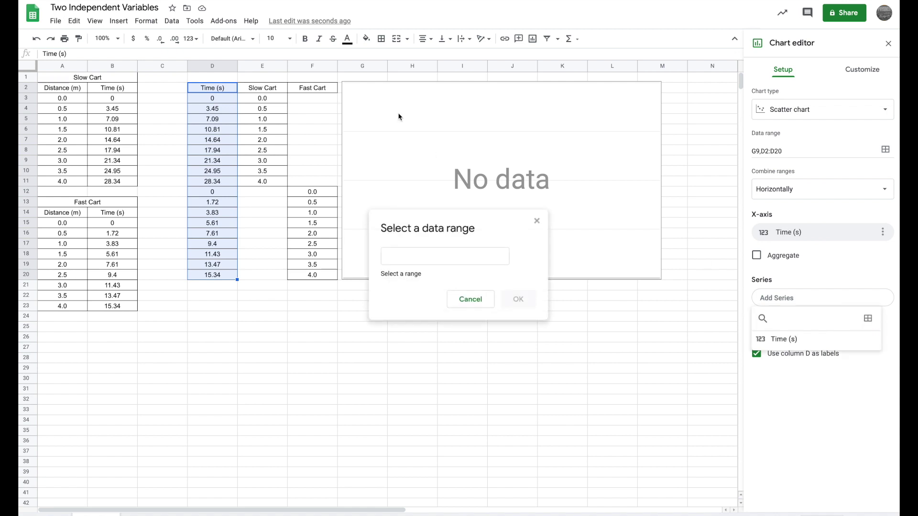
{"action": "left_click_drag", "start_coordinate": [273, 91], "coordinate": [272, 181]}
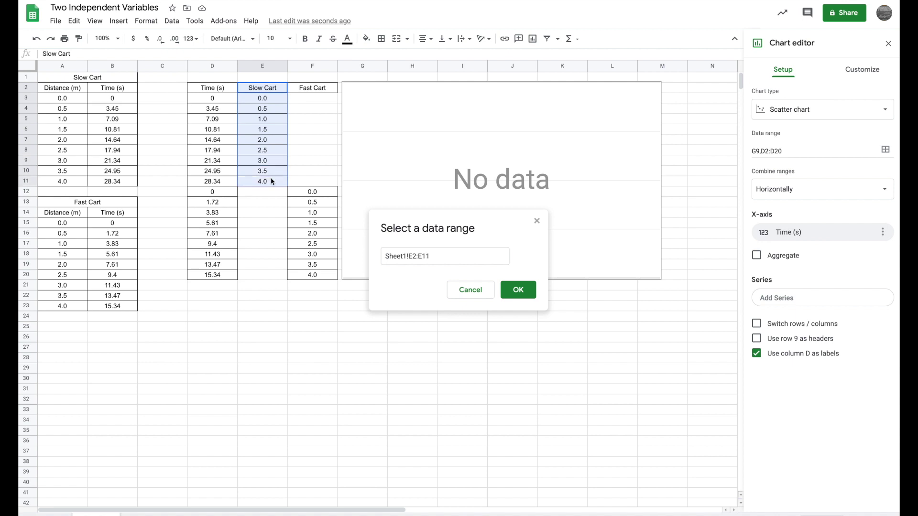
{"action": "left_click", "coordinate": [518, 290]}
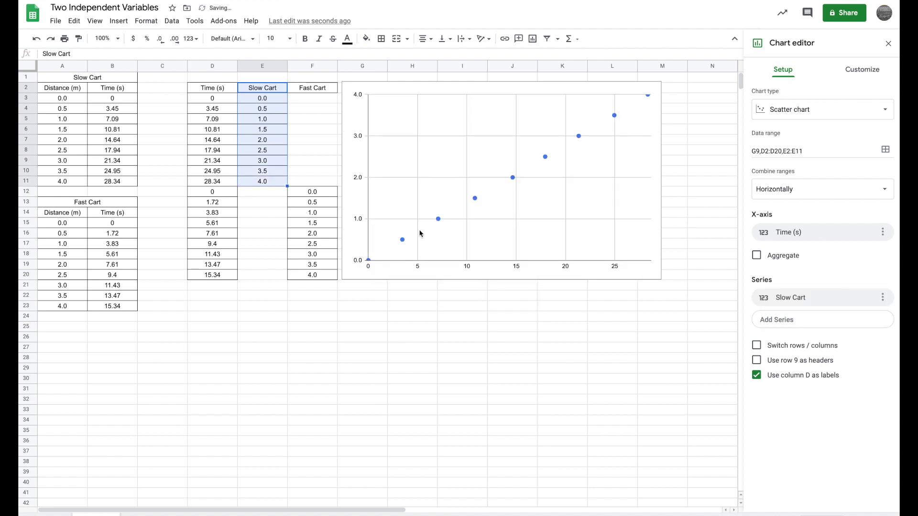
{"action": "left_click", "coordinate": [804, 323]}
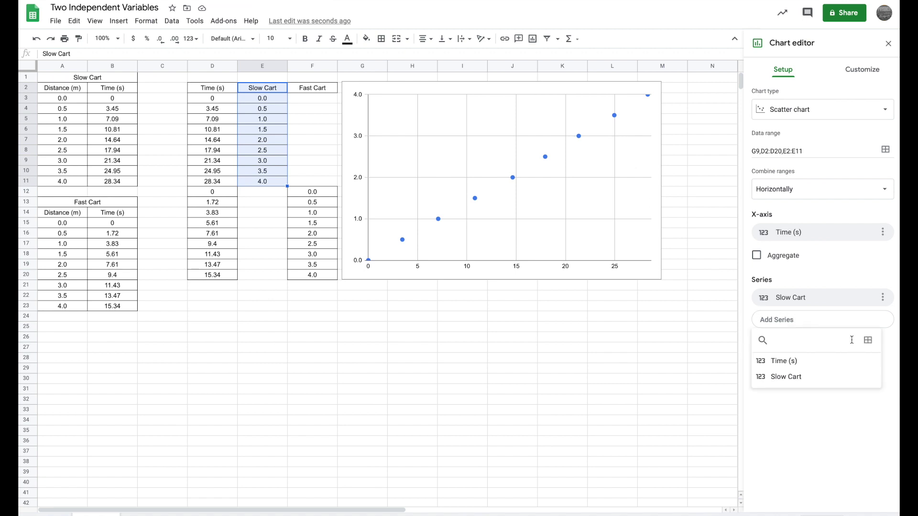
- Add the Fast Cart series from F2:F20 and name both series from their header row
{"action": "left_click", "coordinate": [868, 341]}
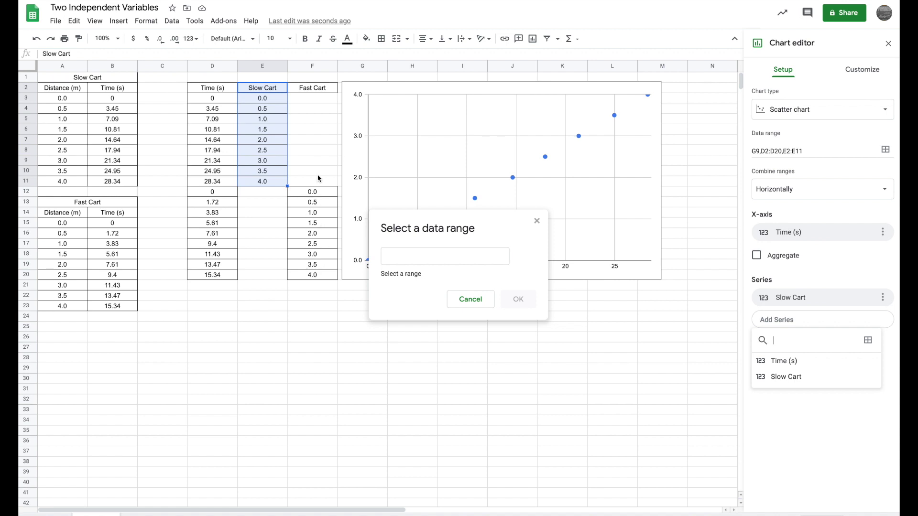
{"action": "left_click_drag", "start_coordinate": [319, 91], "coordinate": [318, 276]}
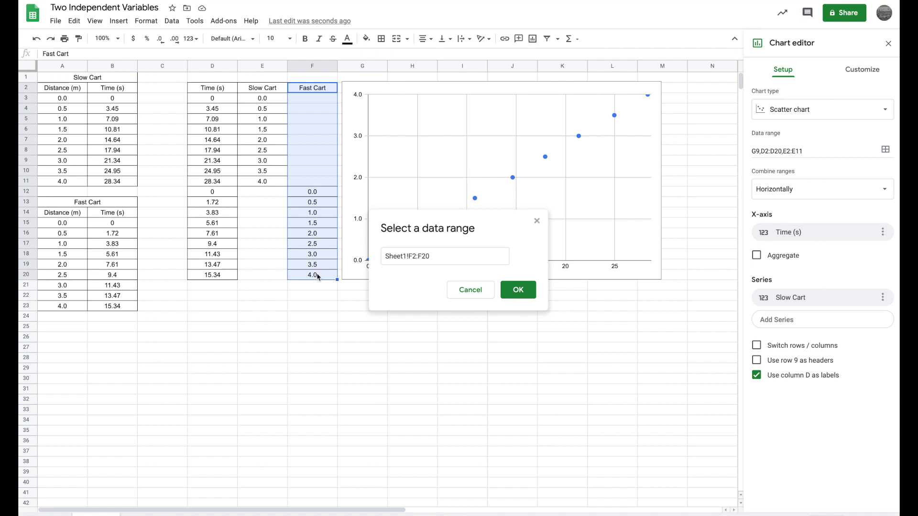
{"action": "left_click", "coordinate": [516, 292]}
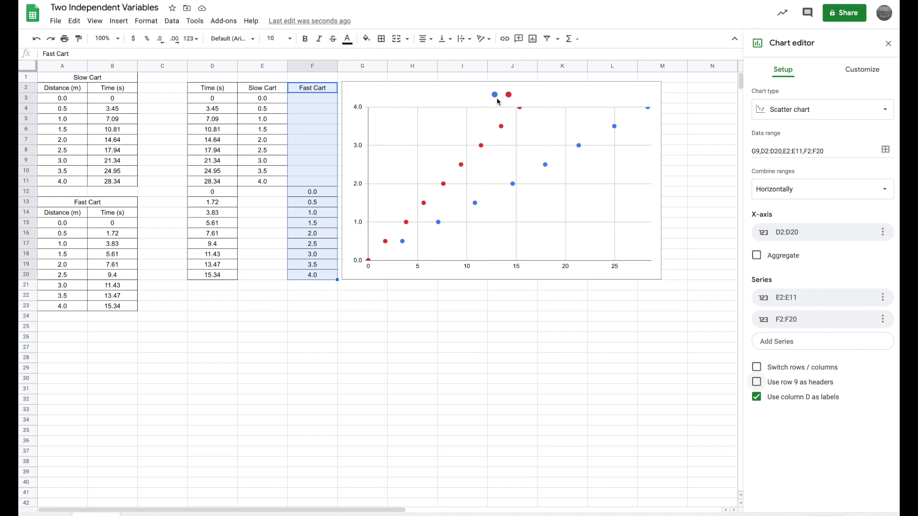
{"action": "left_click", "coordinate": [756, 382]}
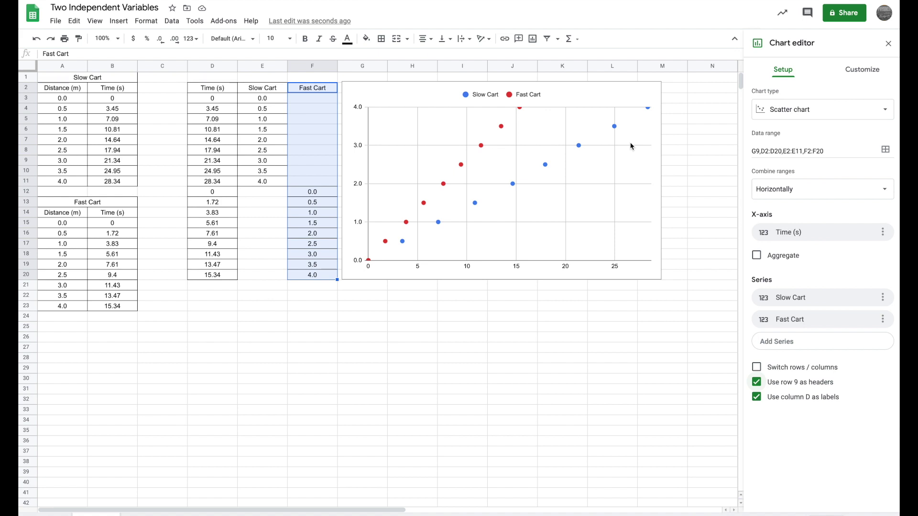
{"action": "left_click", "coordinate": [867, 74]}
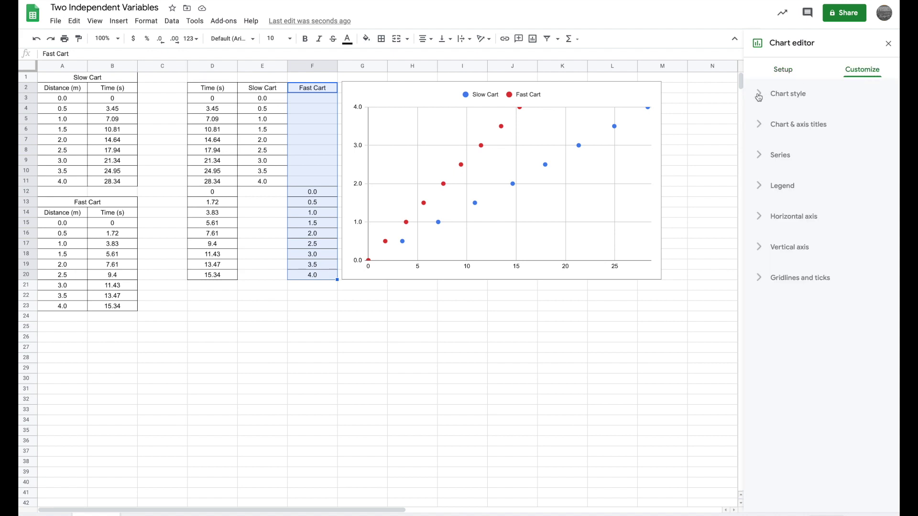
- Title the chart Distance vs Time, centered, bold and italic
{"action": "left_click", "coordinate": [759, 127]}
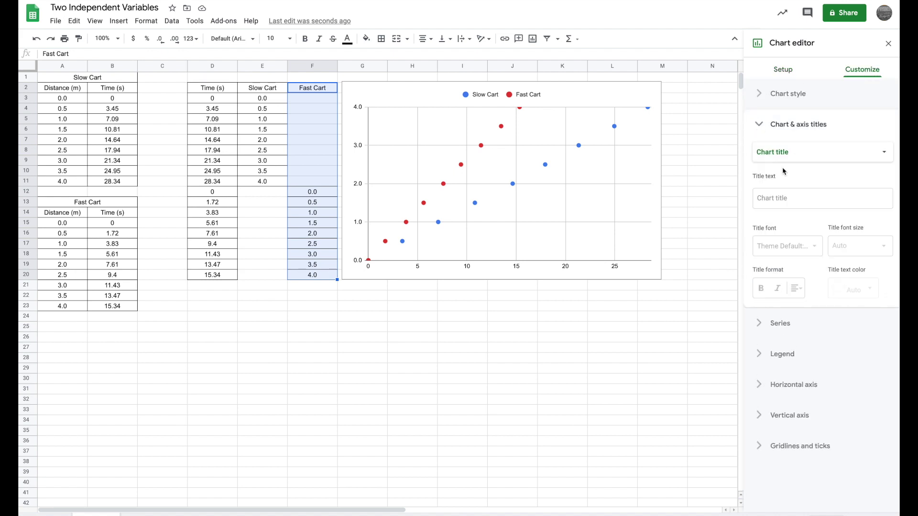
{"action": "left_click", "coordinate": [787, 198]}
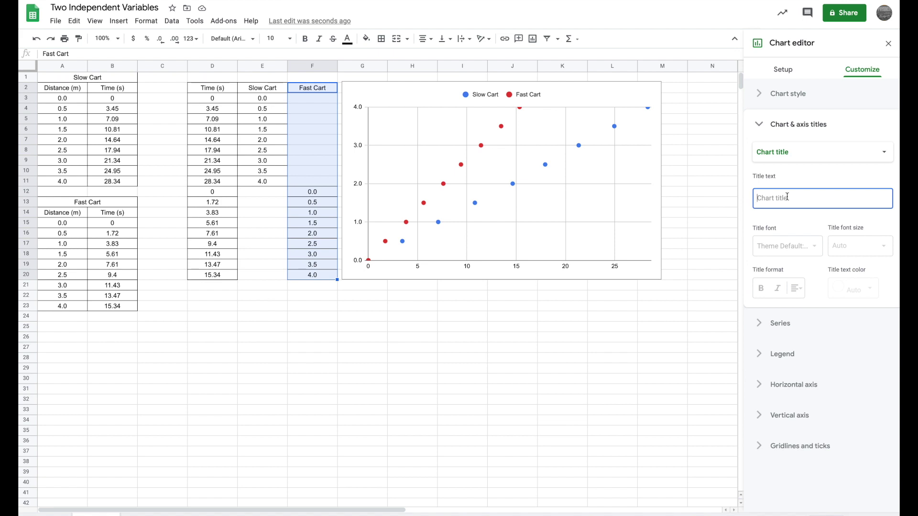
{"action": "type", "text": "Dista"}
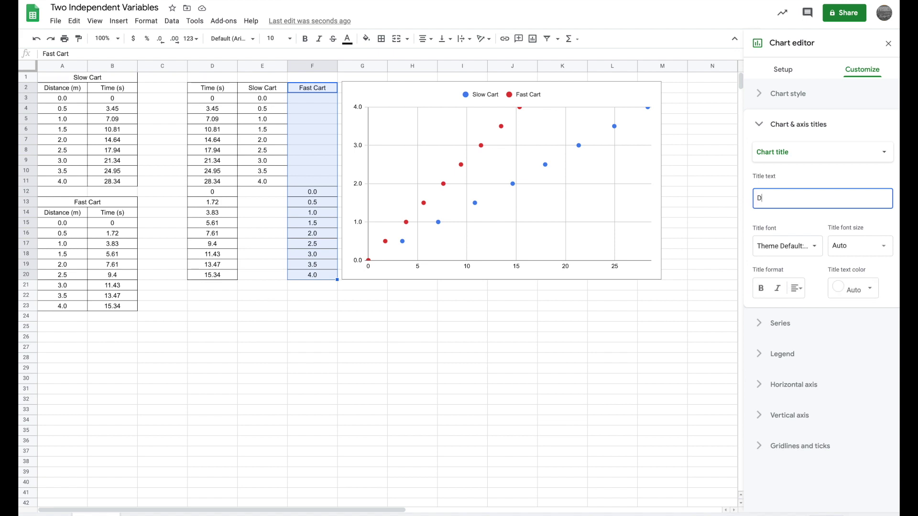
{"action": "key", "text": "BackSpace"}
{"action": "key", "text": "BackSpace"}
{"action": "key", "text": "BackSpace"}
{"action": "left_click", "coordinate": [795, 288]}
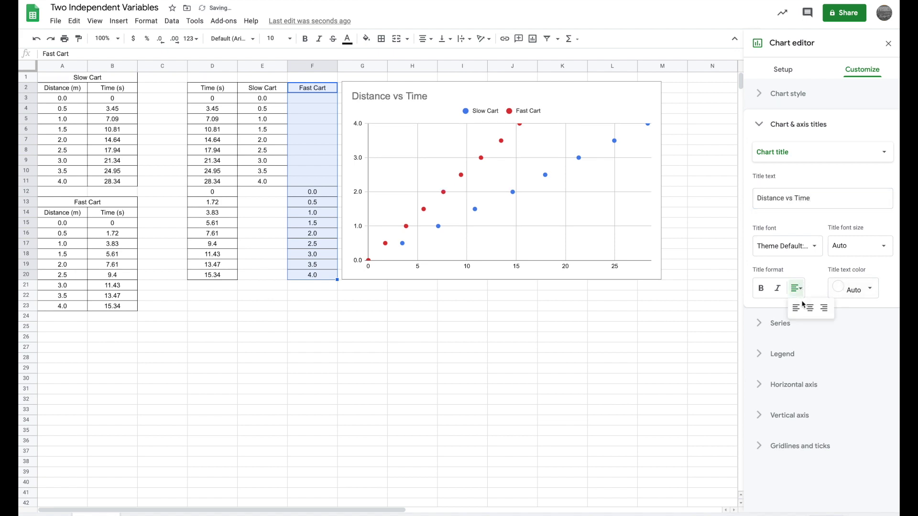
{"action": "left_click", "coordinate": [808, 308]}
{"action": "left_click", "coordinate": [760, 288]}
{"action": "left_click", "coordinate": [777, 287]}
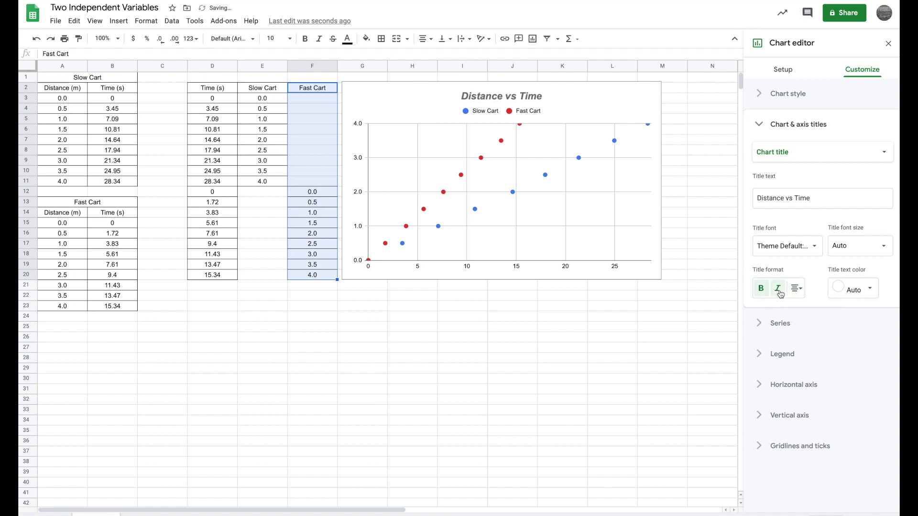
- Set the horizontal axis title to Time (s) and the vertical axis title to Distance (m)
{"action": "left_click", "coordinate": [822, 152]}
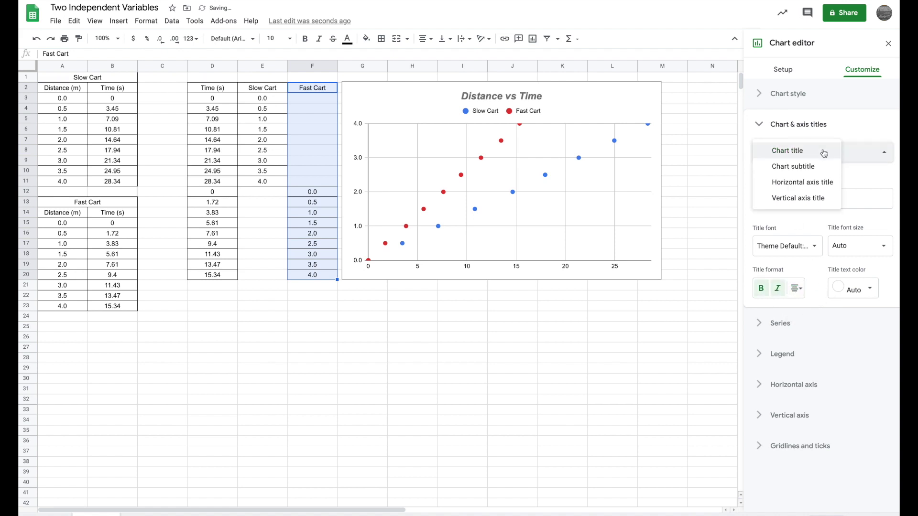
{"action": "left_click", "coordinate": [821, 183]}
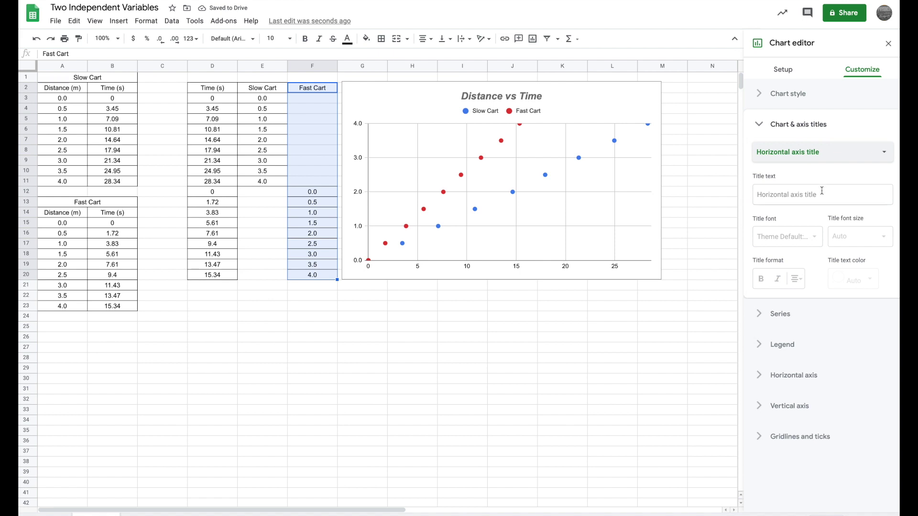
{"action": "left_click", "coordinate": [821, 191]}
{"action": "type", "text": "Time (s"}
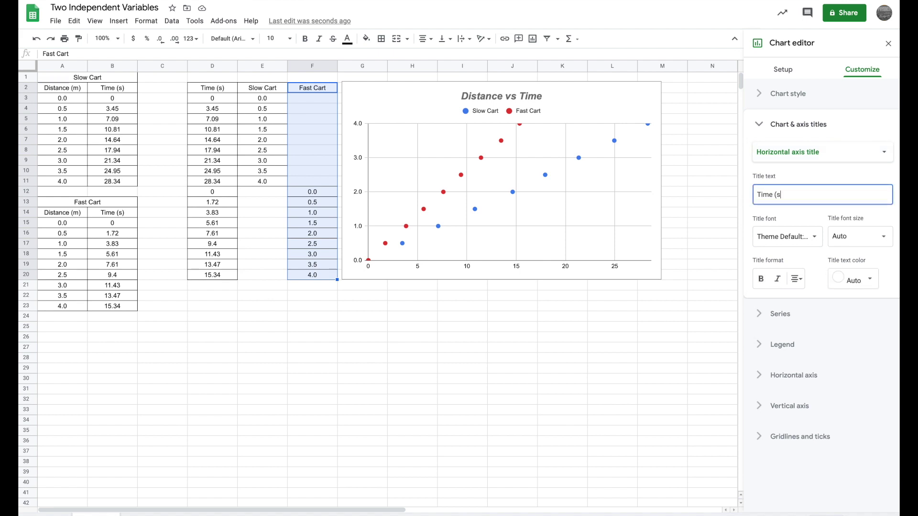
{"action": "left_click", "coordinate": [842, 153]}
{"action": "left_click", "coordinate": [832, 165]}
{"action": "left_click", "coordinate": [831, 194]}
{"action": "type", "text": "Distance "}
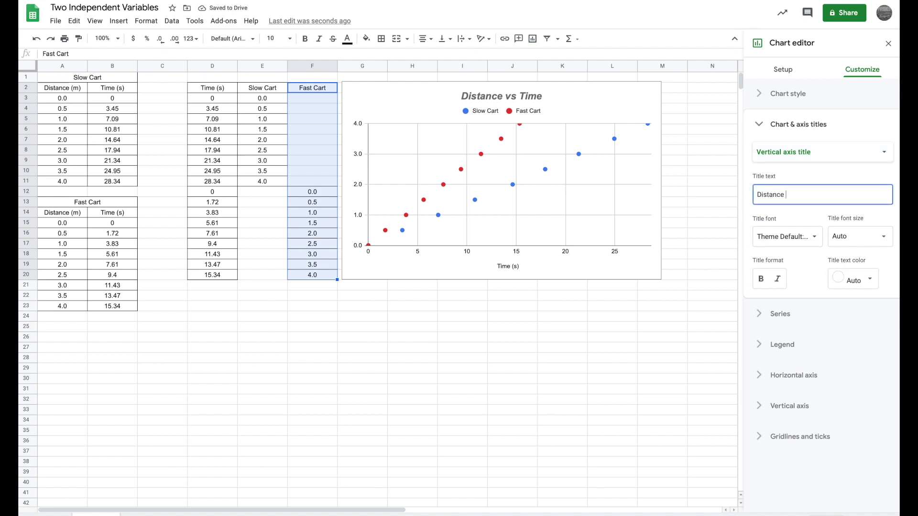
{"action": "type", "text": "(m"}
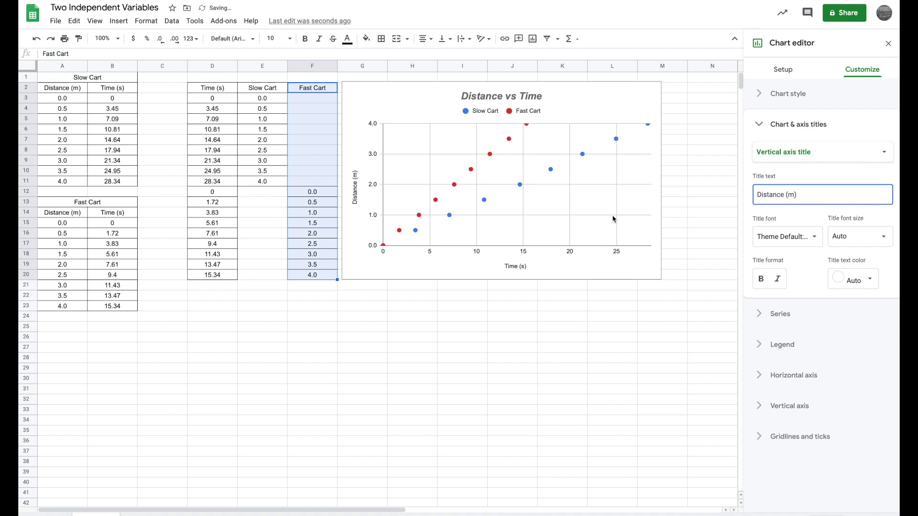
{"action": "left_click", "coordinate": [758, 313]}
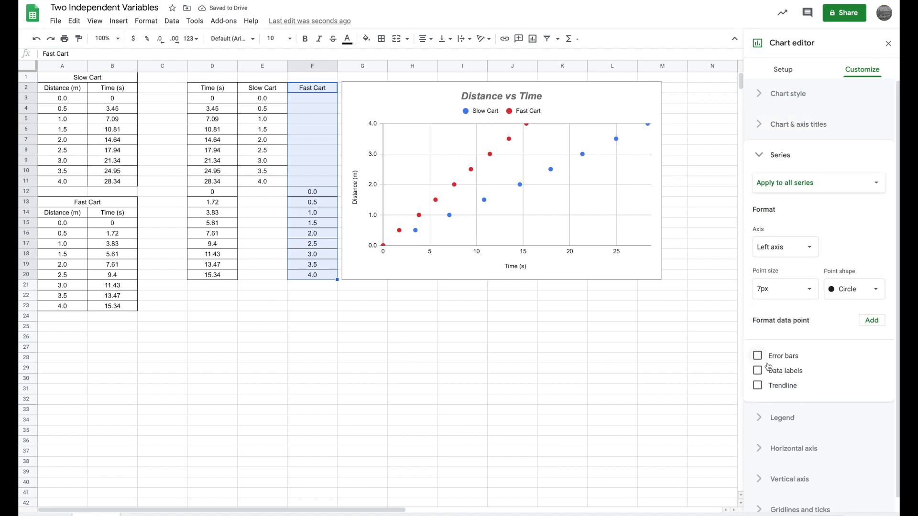
- Add trendlines to both cart series, labelled with their equations
{"action": "left_click", "coordinate": [757, 386]}
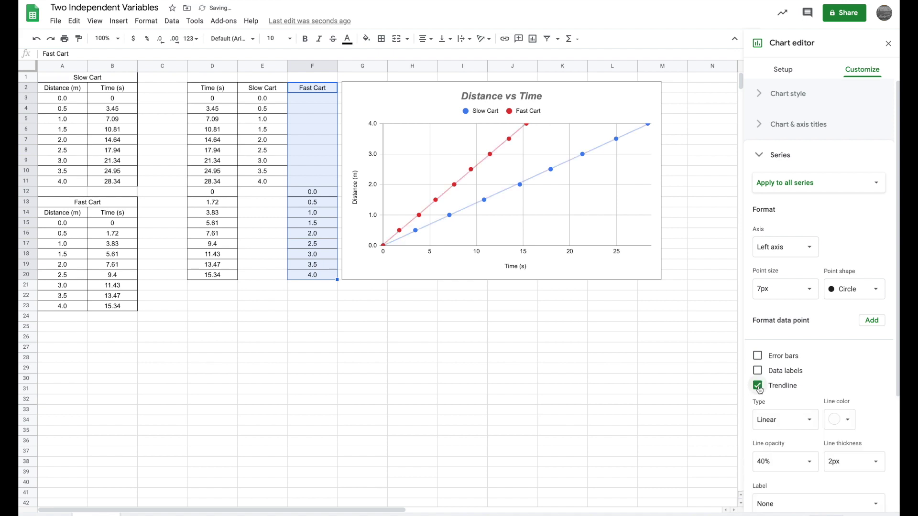
{"action": "scroll", "coordinate": [765, 406], "scroll_direction": "down", "scroll_amount": 1}
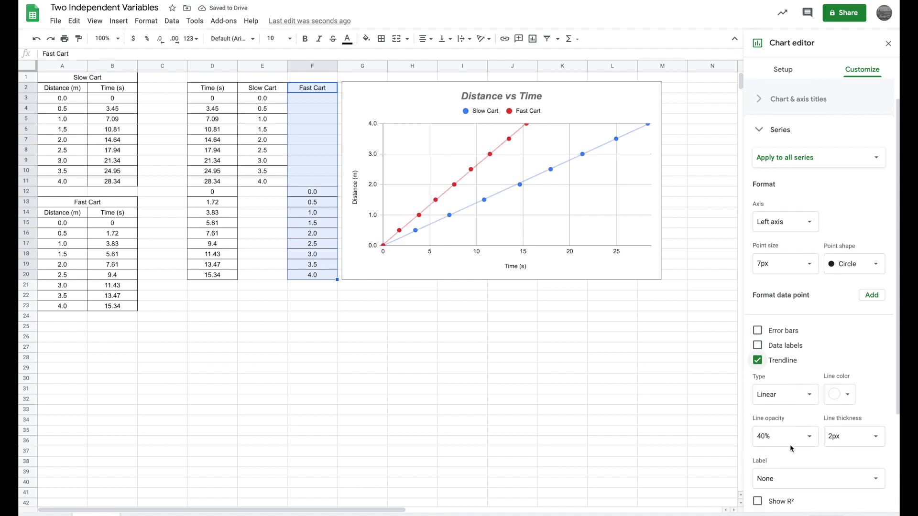
{"action": "left_click", "coordinate": [793, 477]}
{"action": "left_click", "coordinate": [792, 508]}
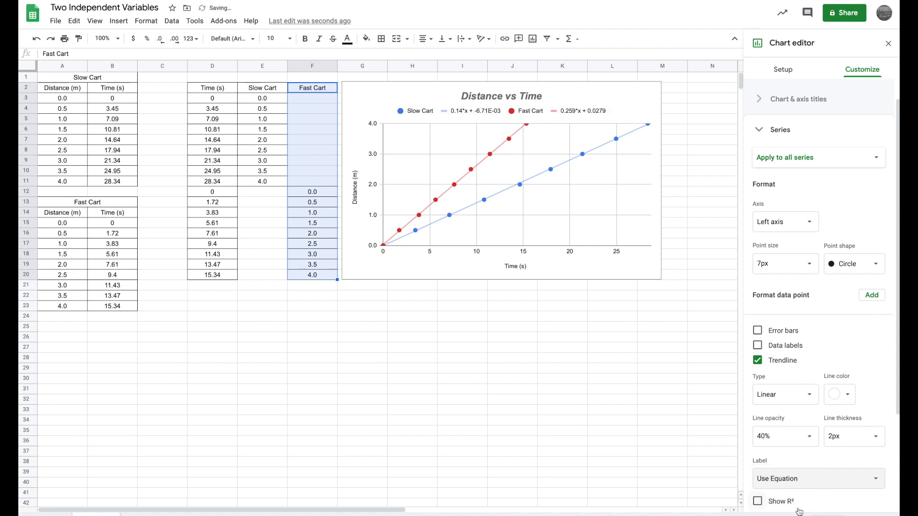
- Move the chart legend to the bottom
{"action": "scroll", "coordinate": [788, 397], "scroll_direction": "down", "scroll_amount": 3}
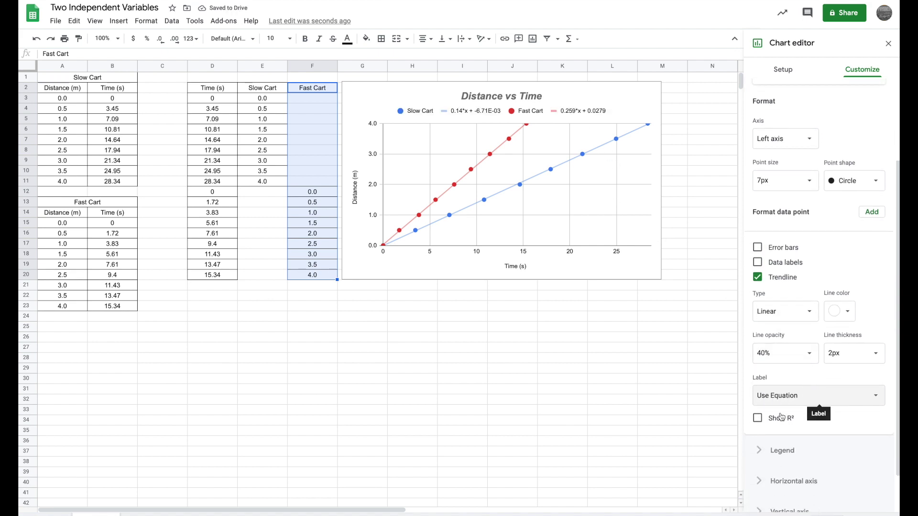
{"action": "left_click", "coordinate": [764, 450]}
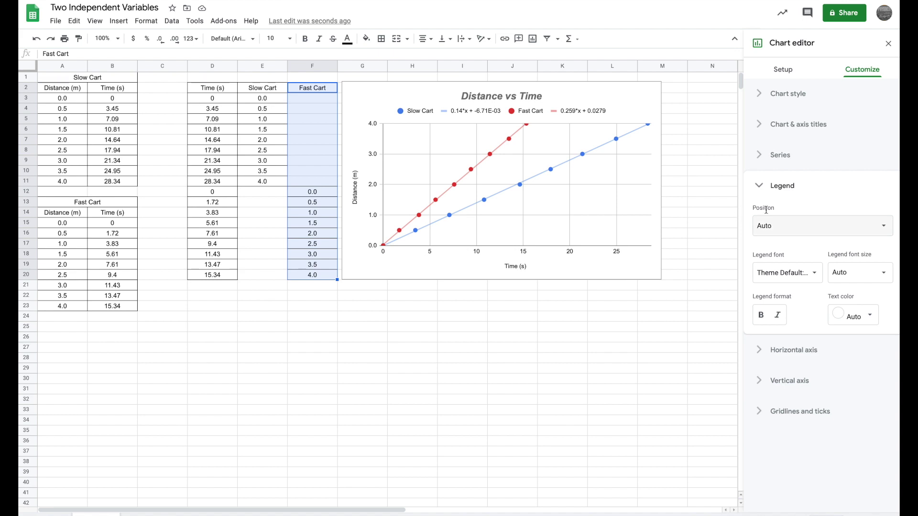
{"action": "left_click", "coordinate": [796, 224]}
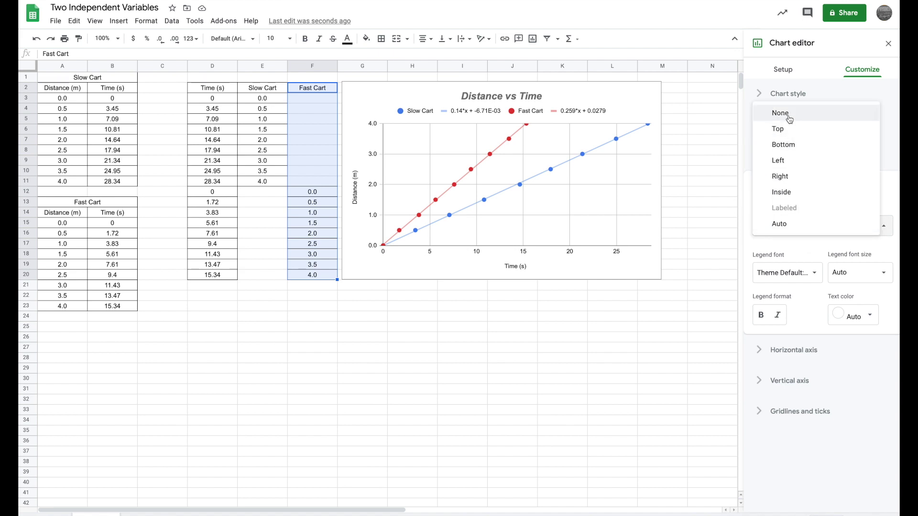
{"action": "left_click", "coordinate": [792, 146]}
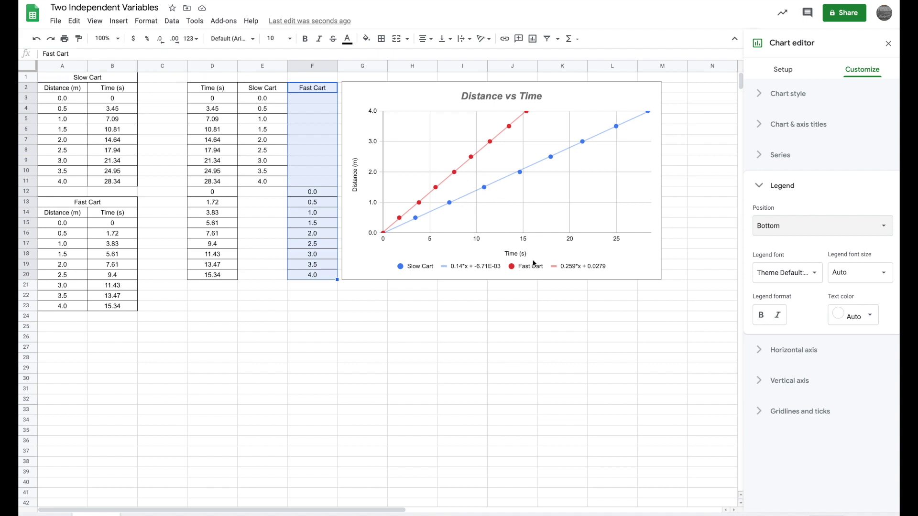
- Paste a duplicate of the Time/Slow Cart/Fast Cart table starting at D23
{"action": "left_click", "coordinate": [512, 347]}
{"action": "left_click_drag", "start_coordinate": [212, 87], "coordinate": [305, 276]}
{"action": "key", "text": "ctrl+c"}
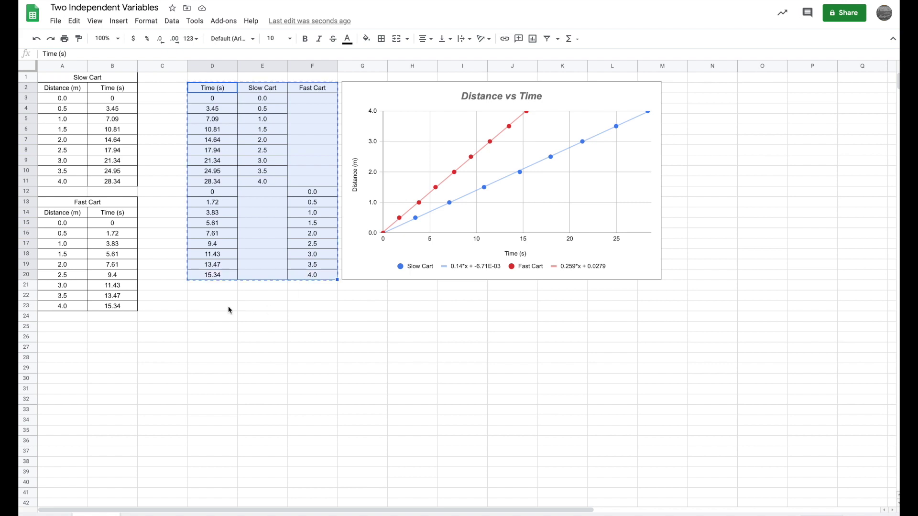
{"action": "left_click", "coordinate": [225, 308]}
{"action": "key", "text": "ctrl+v"}
{"action": "scroll", "coordinate": [223, 306], "scroll_direction": "down", "scroll_amount": 2}
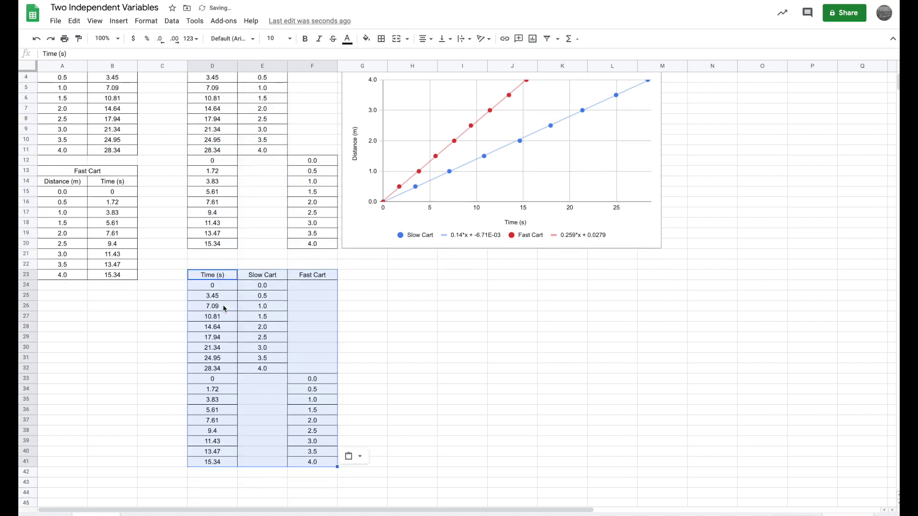
{"action": "scroll", "coordinate": [223, 305], "scroll_direction": "up", "scroll_amount": 2}
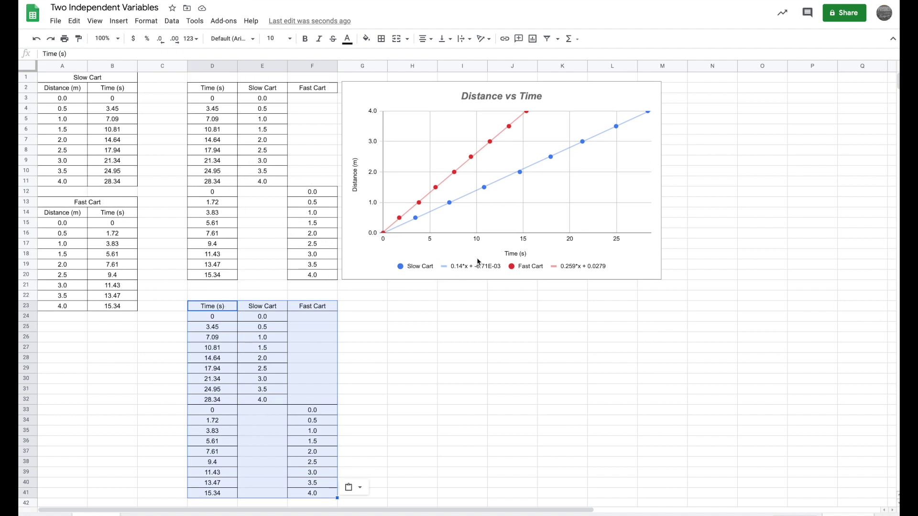
{"action": "scroll", "coordinate": [478, 262], "scroll_direction": "down", "scroll_amount": 1}
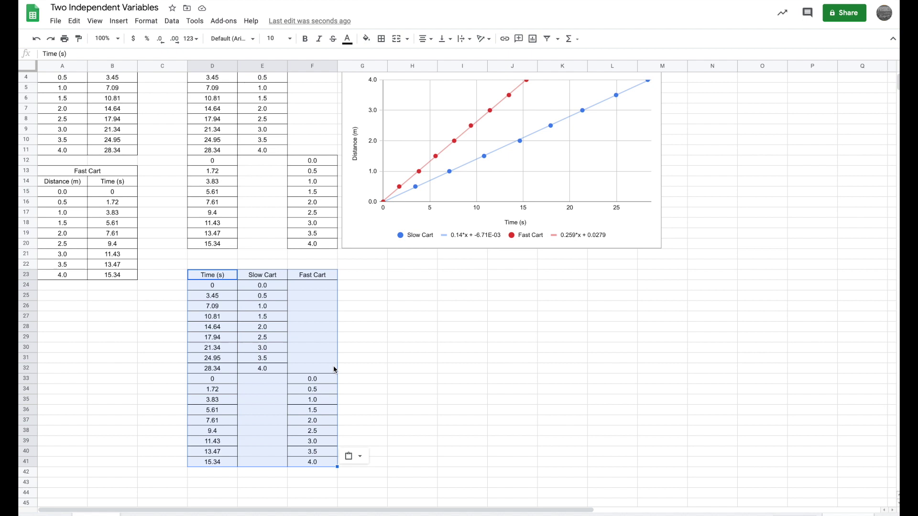
- Sort the duplicate's Fast Cart distances F33:F41 Z → A, from 4.0 down to 0.0
{"action": "left_click", "coordinate": [324, 383]}
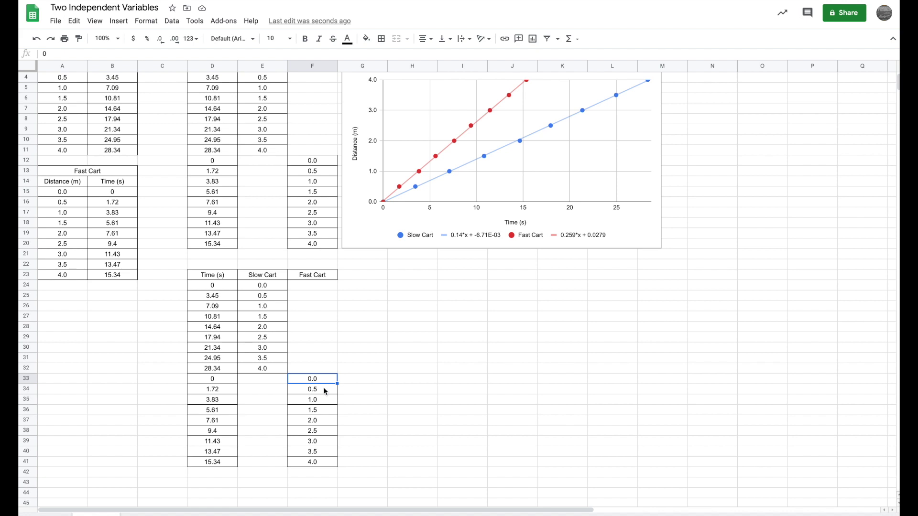
{"action": "left_click_drag", "start_coordinate": [319, 379], "coordinate": [326, 463]}
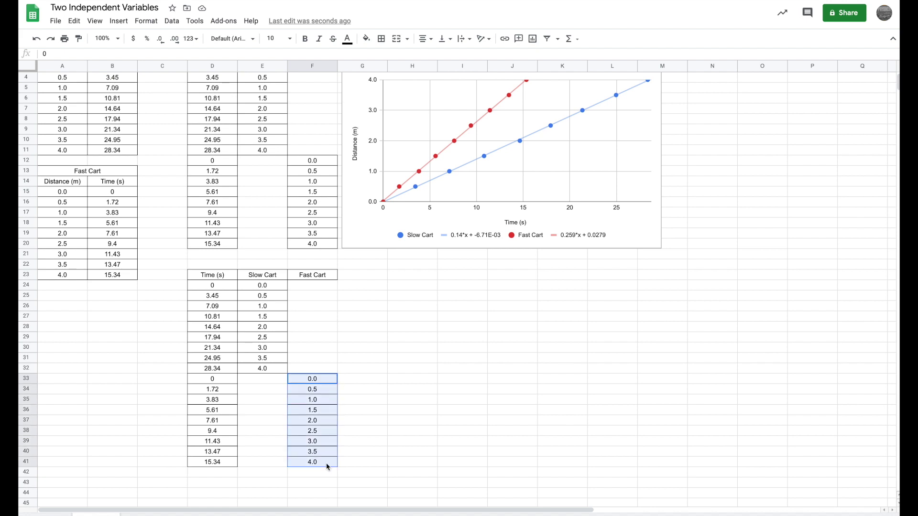
{"action": "right_click", "coordinate": [326, 463]}
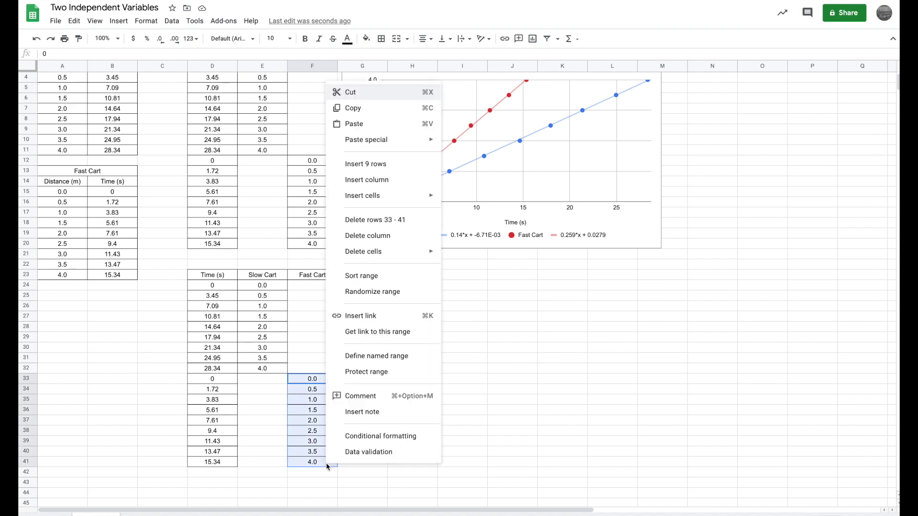
{"action": "left_click", "coordinate": [377, 276]}
{"action": "left_click", "coordinate": [483, 254]}
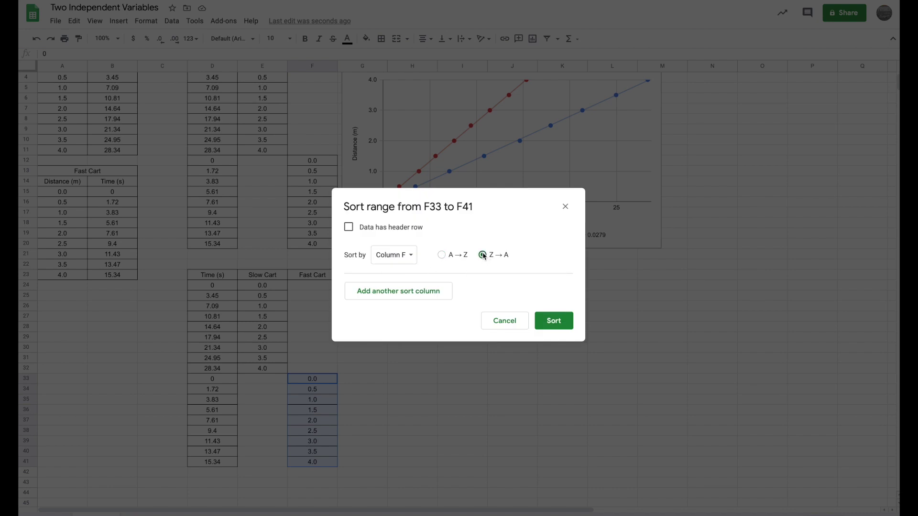
{"action": "left_click", "coordinate": [553, 320]}
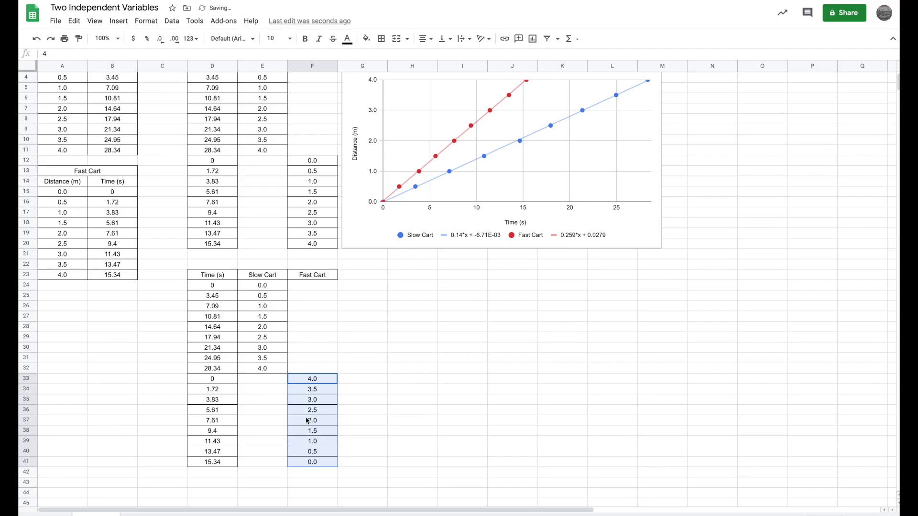
{"action": "left_click", "coordinate": [391, 379]}
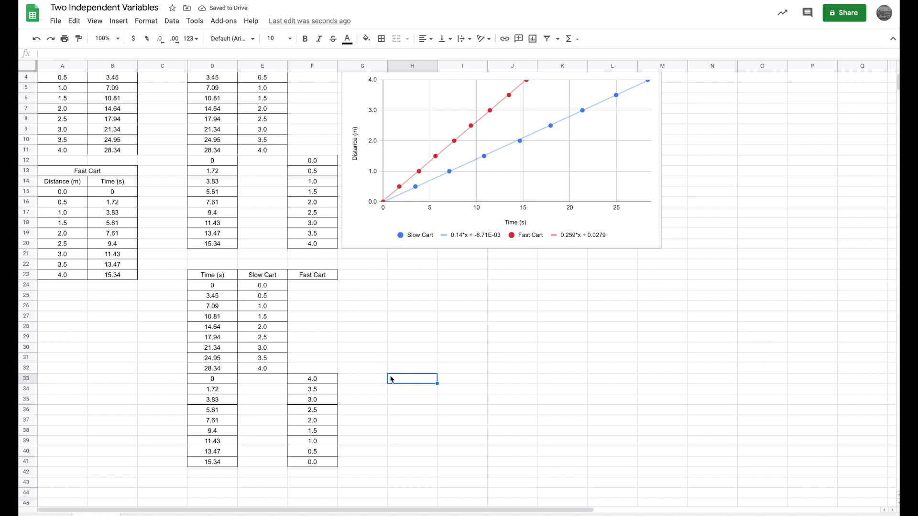
{"action": "scroll", "coordinate": [391, 379], "scroll_direction": "up", "scroll_amount": 1}
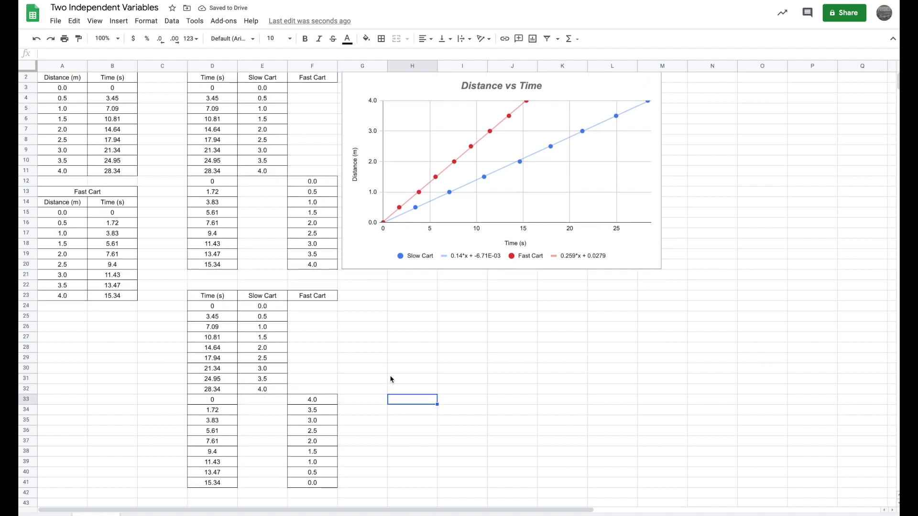
- Insert a new chart beside the lower table, enlarge it, and make it a scatter chart
{"action": "left_click", "coordinate": [120, 22]}
{"action": "left_click", "coordinate": [141, 158]}
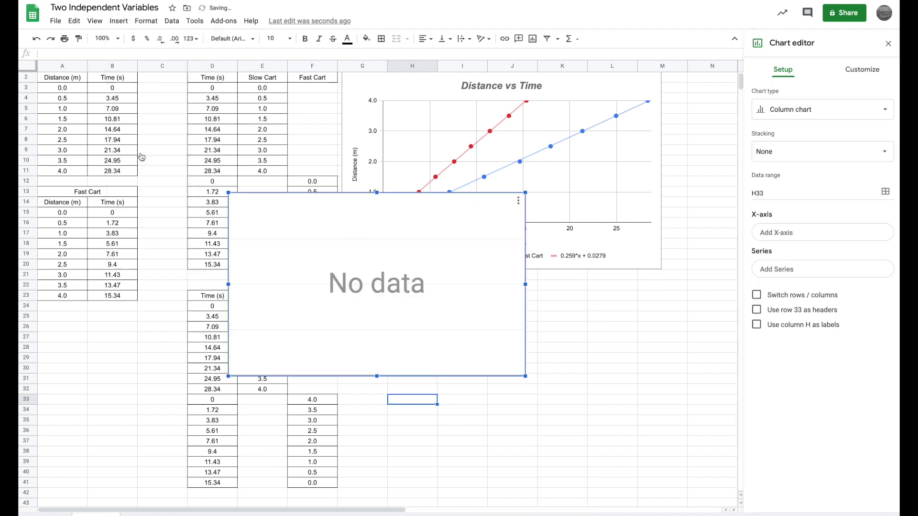
{"action": "left_click_drag", "start_coordinate": [352, 237], "coordinate": [467, 332]}
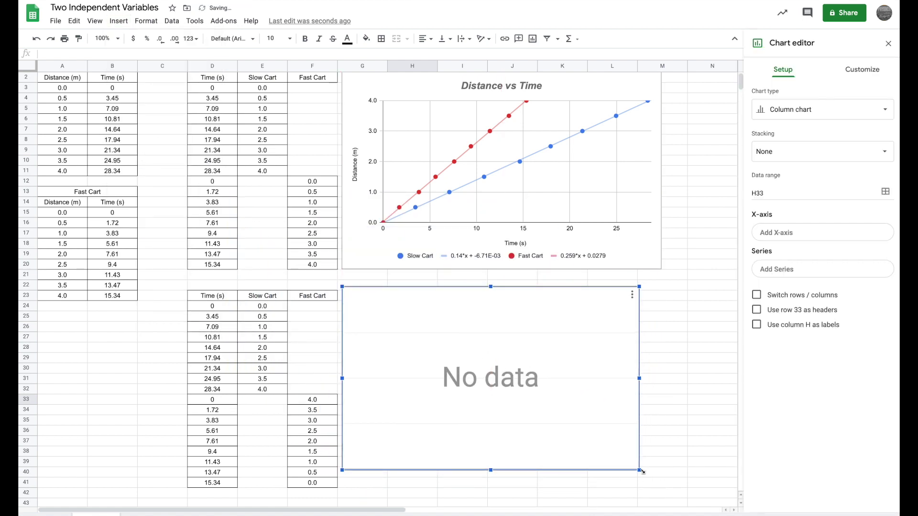
{"action": "left_click_drag", "start_coordinate": [641, 470], "coordinate": [677, 494]}
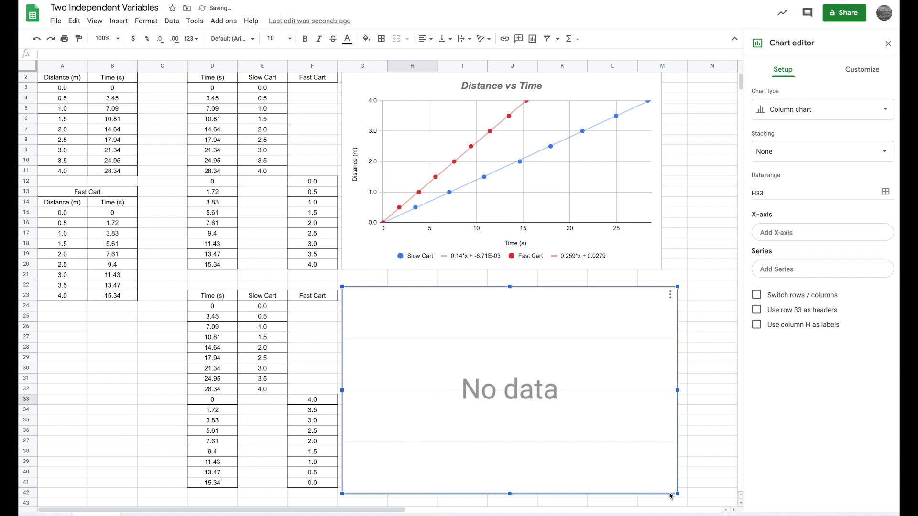
{"action": "left_click", "coordinate": [800, 112]}
{"action": "left_click", "coordinate": [771, 416]}
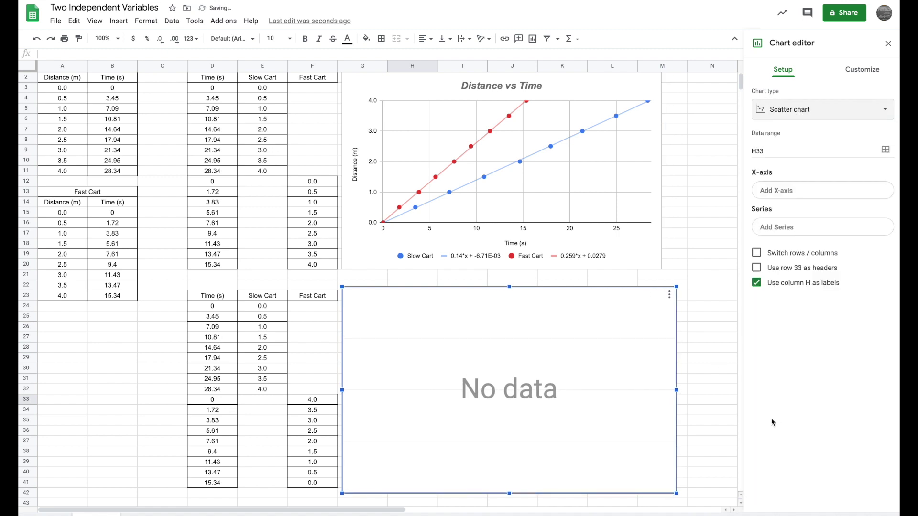
- Set the chart's X-axis to the Time (s) range D23:D41
{"action": "left_click", "coordinate": [791, 191]}
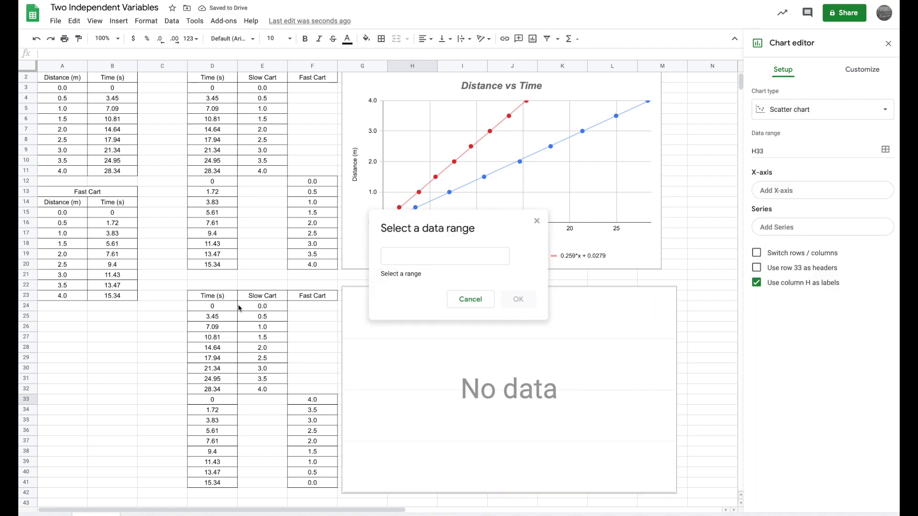
{"action": "left_click_drag", "start_coordinate": [209, 299], "coordinate": [213, 483]}
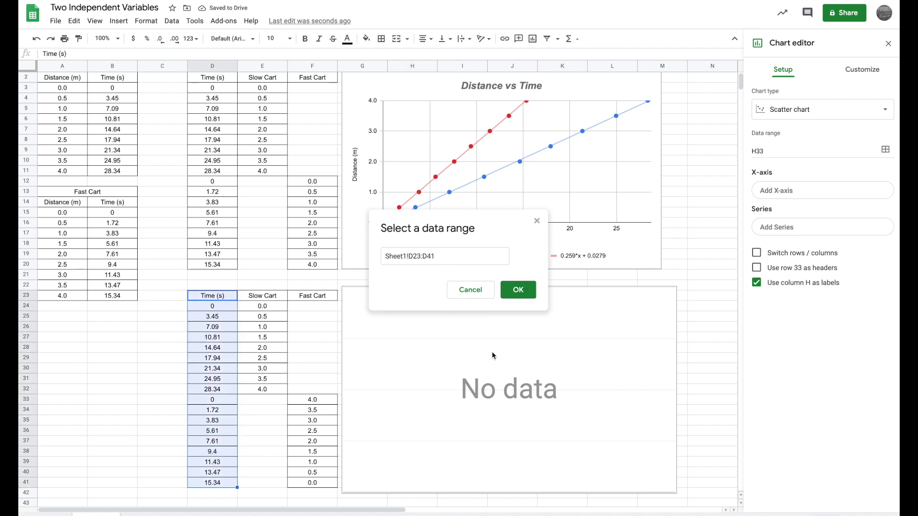
{"action": "left_click", "coordinate": [518, 290]}
- Add Slow Cart E23:E32 and Fast Cart F23:F41 as data series
{"action": "left_click", "coordinate": [824, 302]}
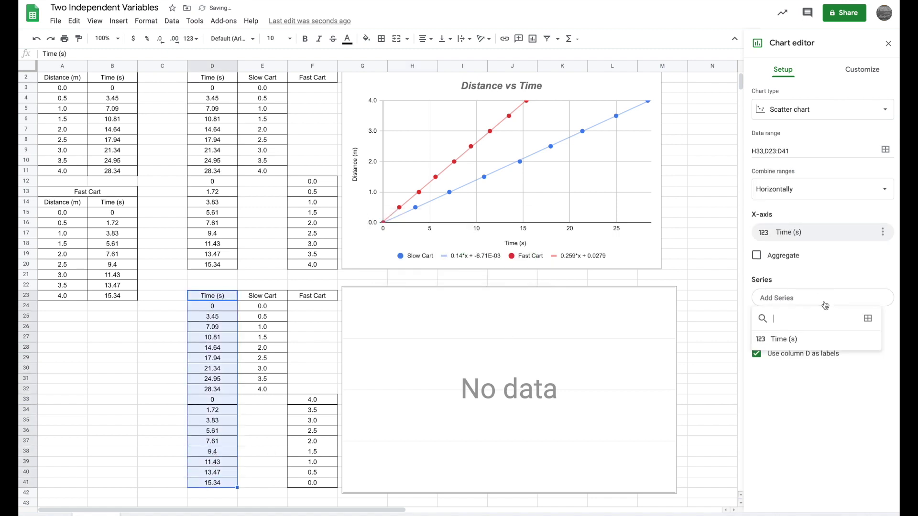
{"action": "left_click", "coordinate": [870, 317]}
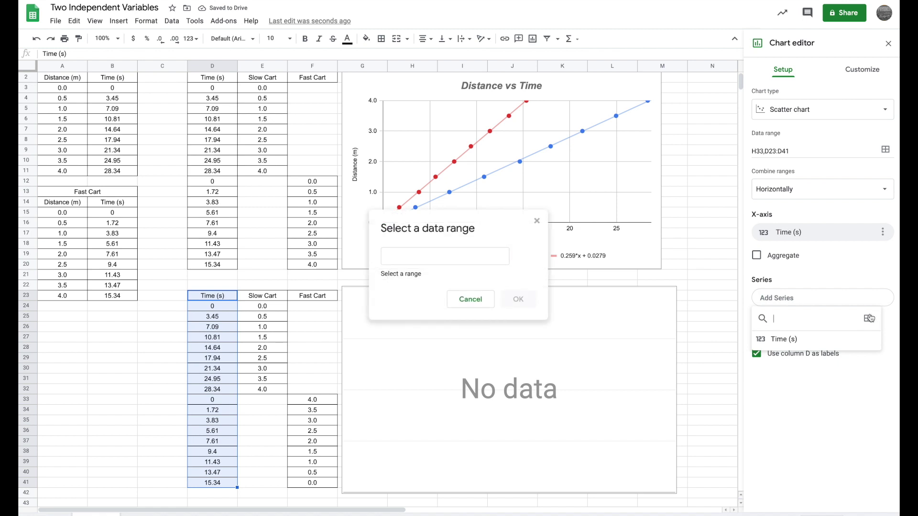
{"action": "left_click_drag", "start_coordinate": [275, 295], "coordinate": [274, 385]}
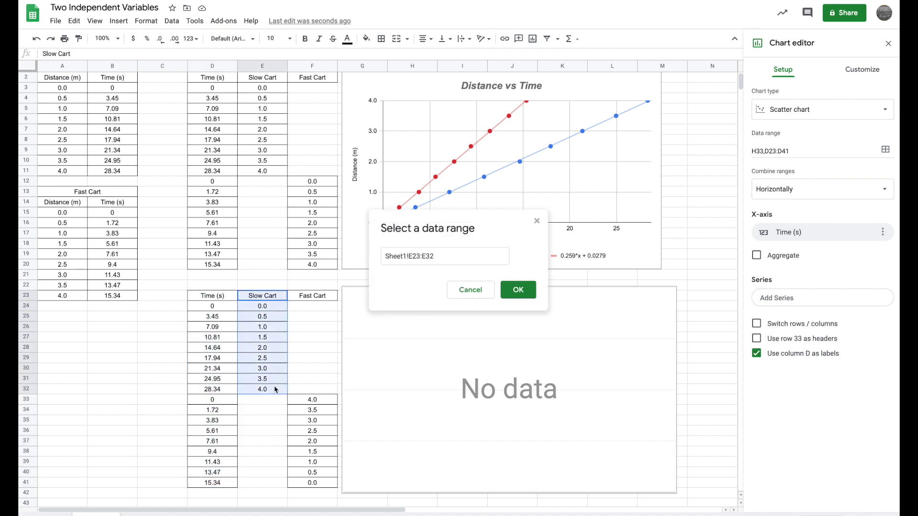
{"action": "left_click", "coordinate": [518, 289]}
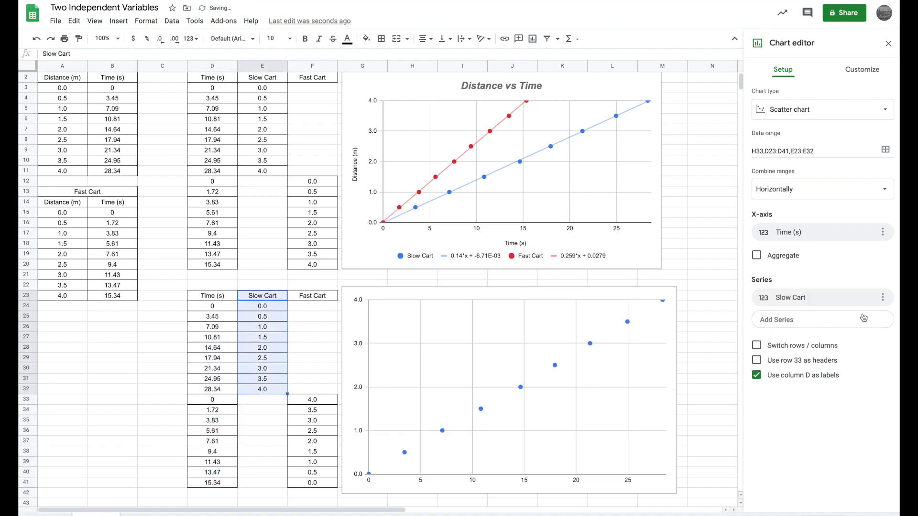
{"action": "left_click", "coordinate": [883, 321]}
{"action": "left_click", "coordinate": [868, 341]}
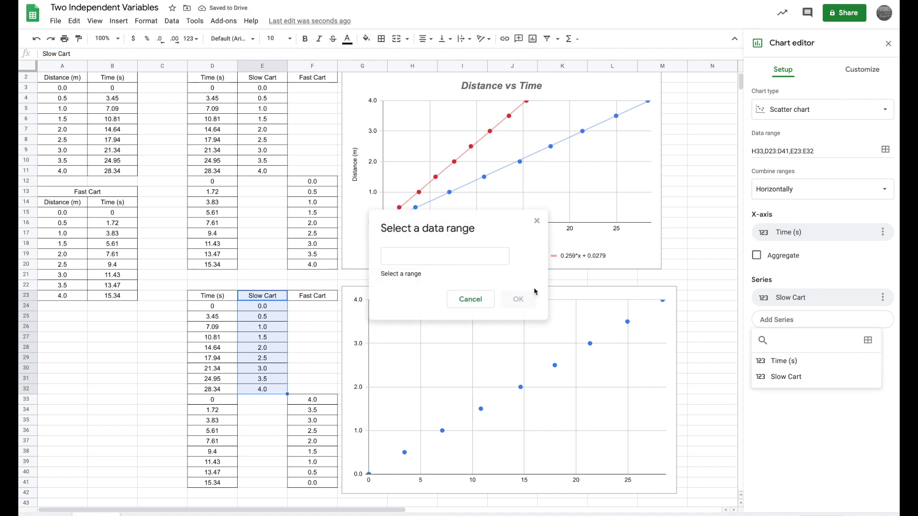
{"action": "left_click_drag", "start_coordinate": [316, 296], "coordinate": [309, 483]}
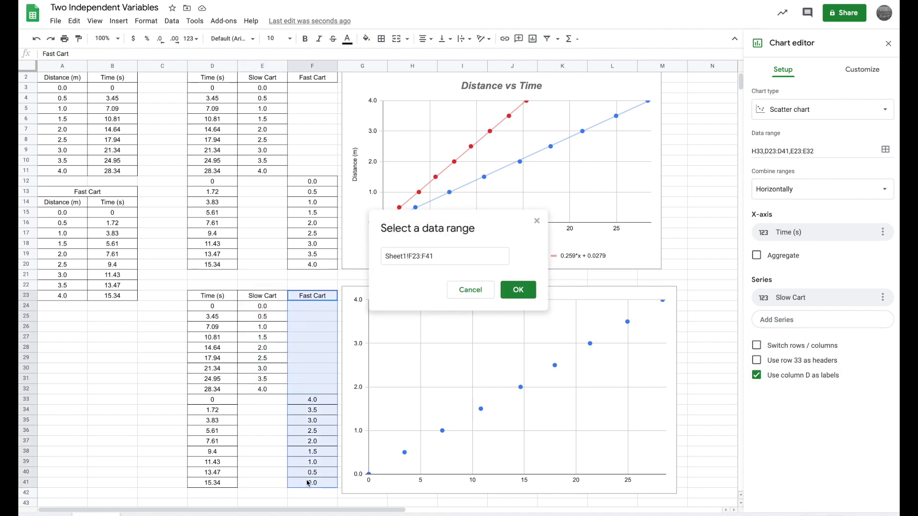
{"action": "left_click", "coordinate": [519, 292]}
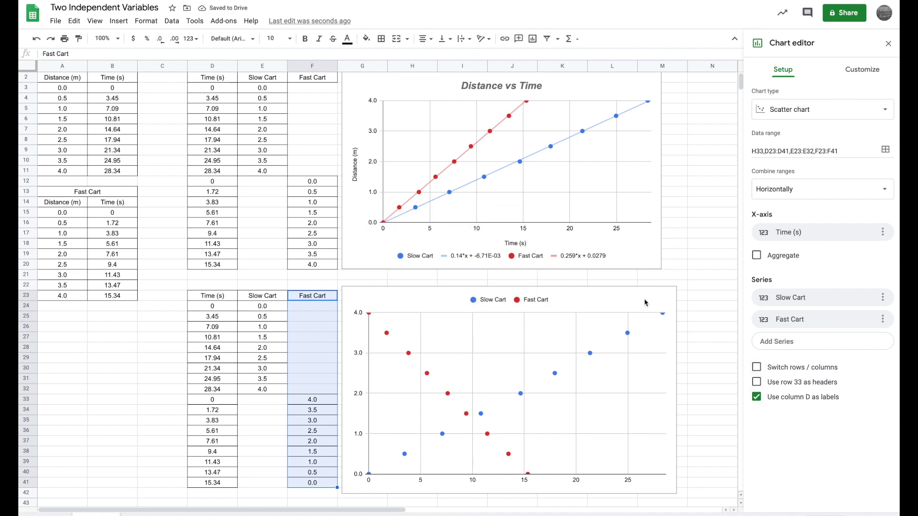
{"action": "left_click", "coordinate": [866, 70]}
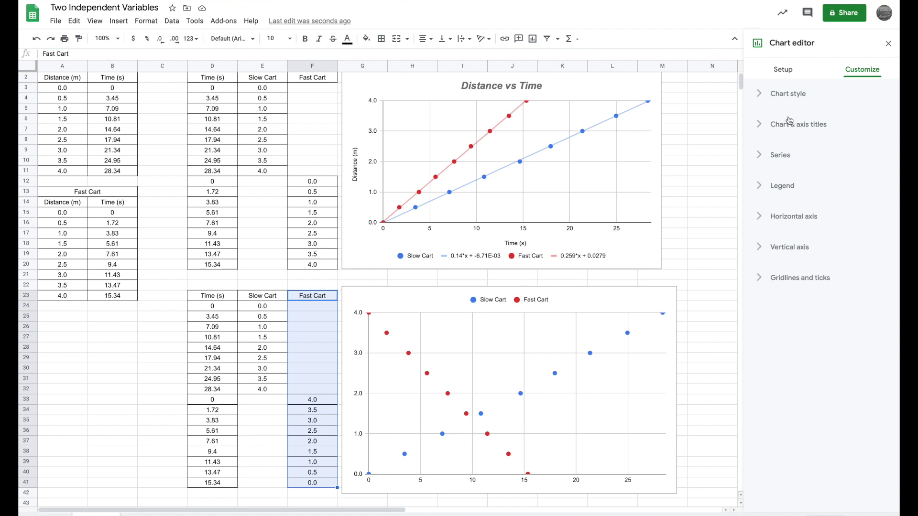
- Add linear trendlines to both cart series and label them with their equations
{"action": "left_click", "coordinate": [760, 158]}
{"action": "left_click", "coordinate": [757, 385]}
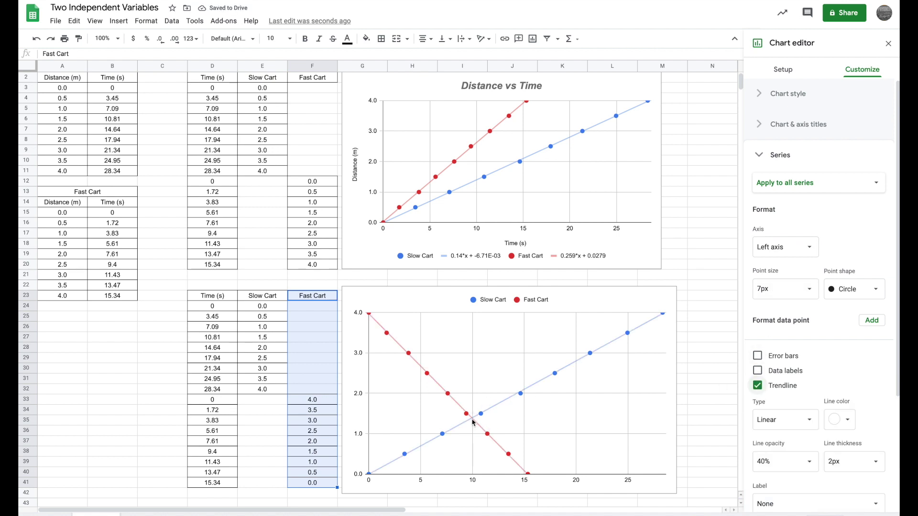
{"action": "scroll", "coordinate": [813, 497], "scroll_direction": "down", "scroll_amount": 1}
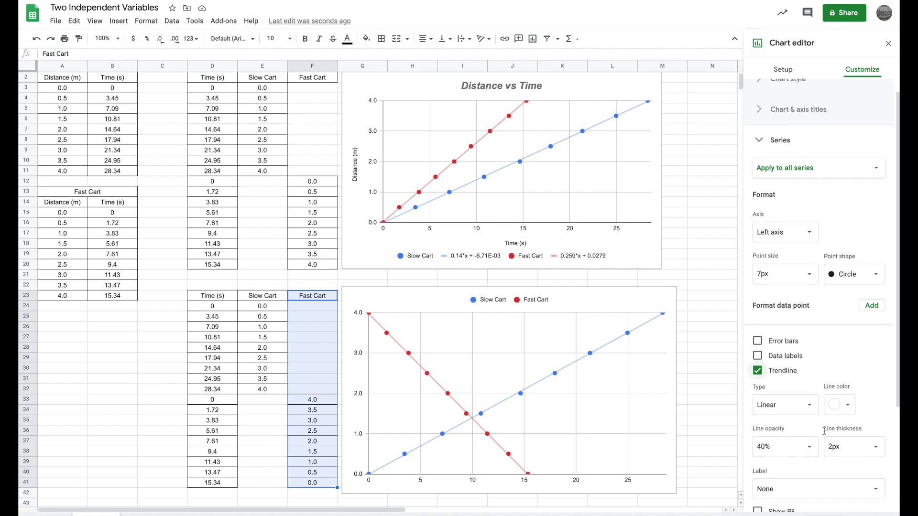
{"action": "left_click", "coordinate": [812, 494]}
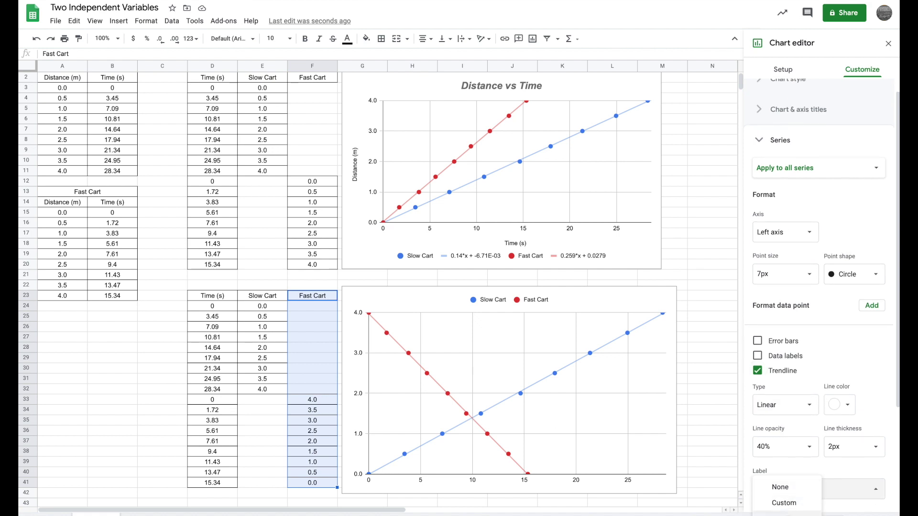
{"action": "left_click", "coordinate": [788, 513]}
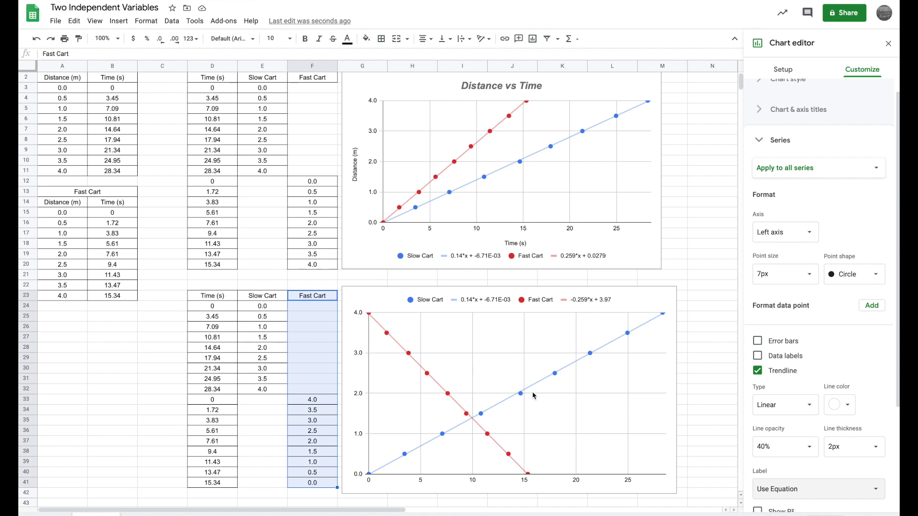
- Select the lower chart showing the Slow and Fast Cart trendline equations
{"action": "left_click", "coordinate": [638, 306]}
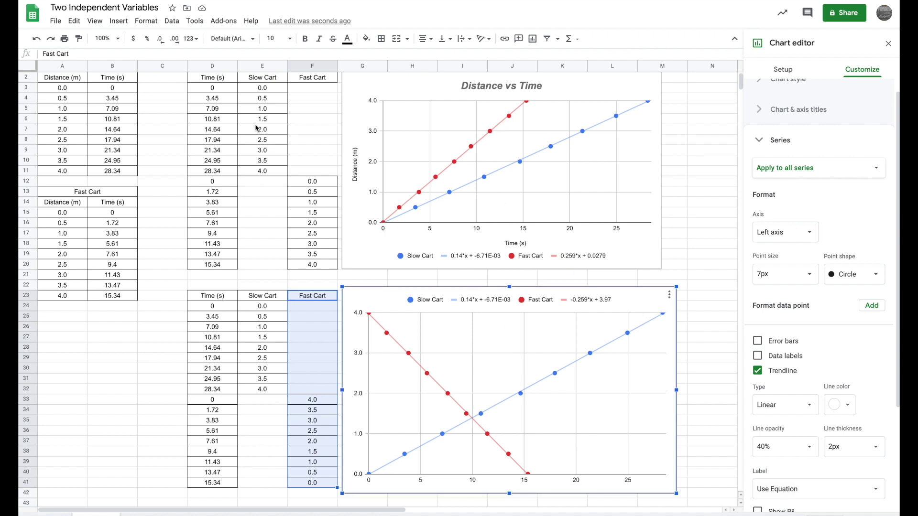